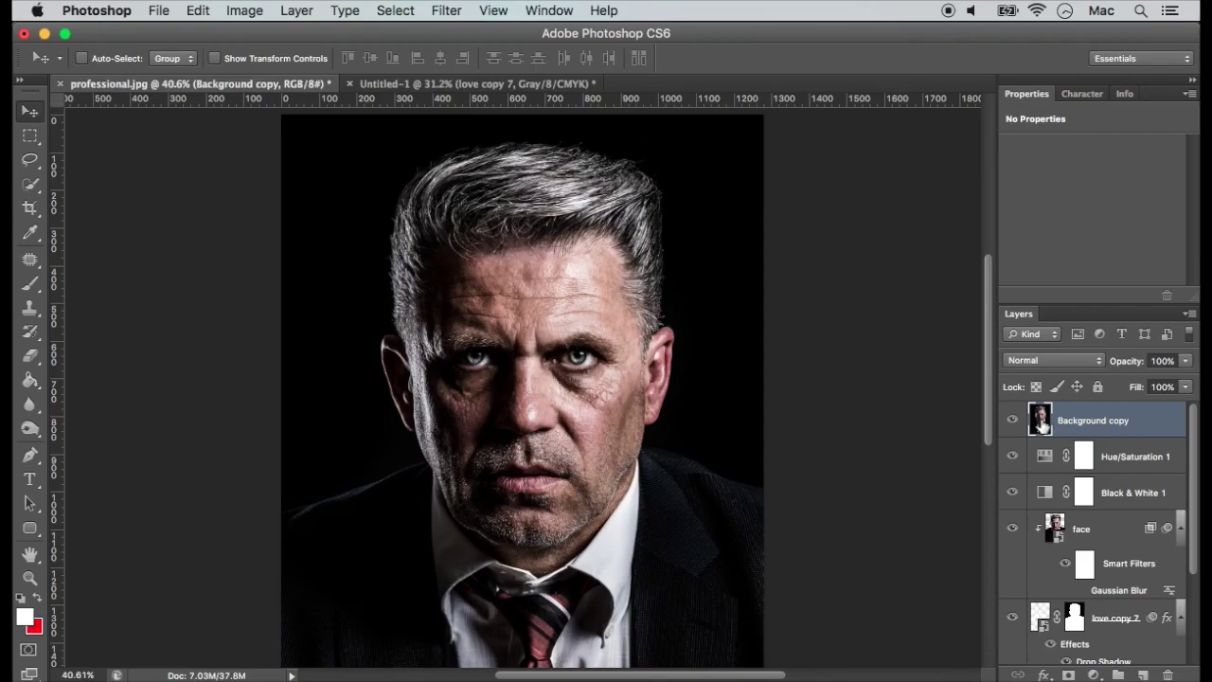
Step: Hide the Background copy, Black & White 1 and Hue/Saturation 1 layers to examine the finished text portrait
{"action": "left_click", "coordinate": [1012, 422]}
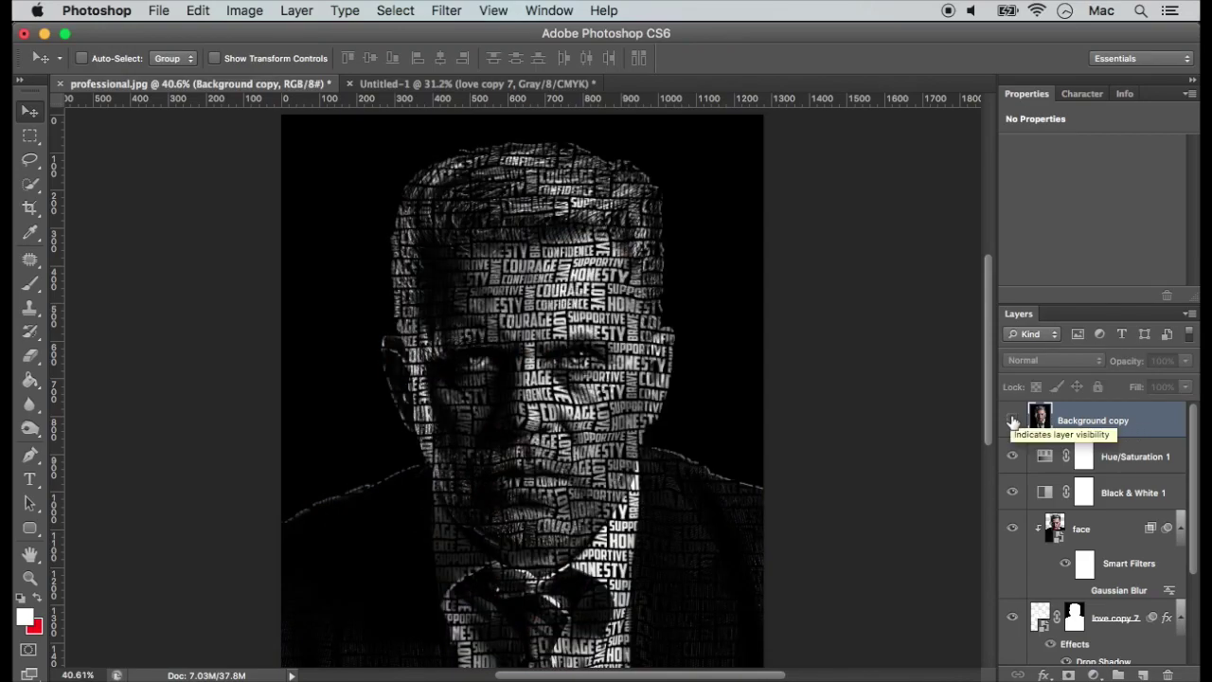
{"action": "left_click", "coordinate": [1013, 491]}
{"action": "left_click", "coordinate": [1011, 458]}
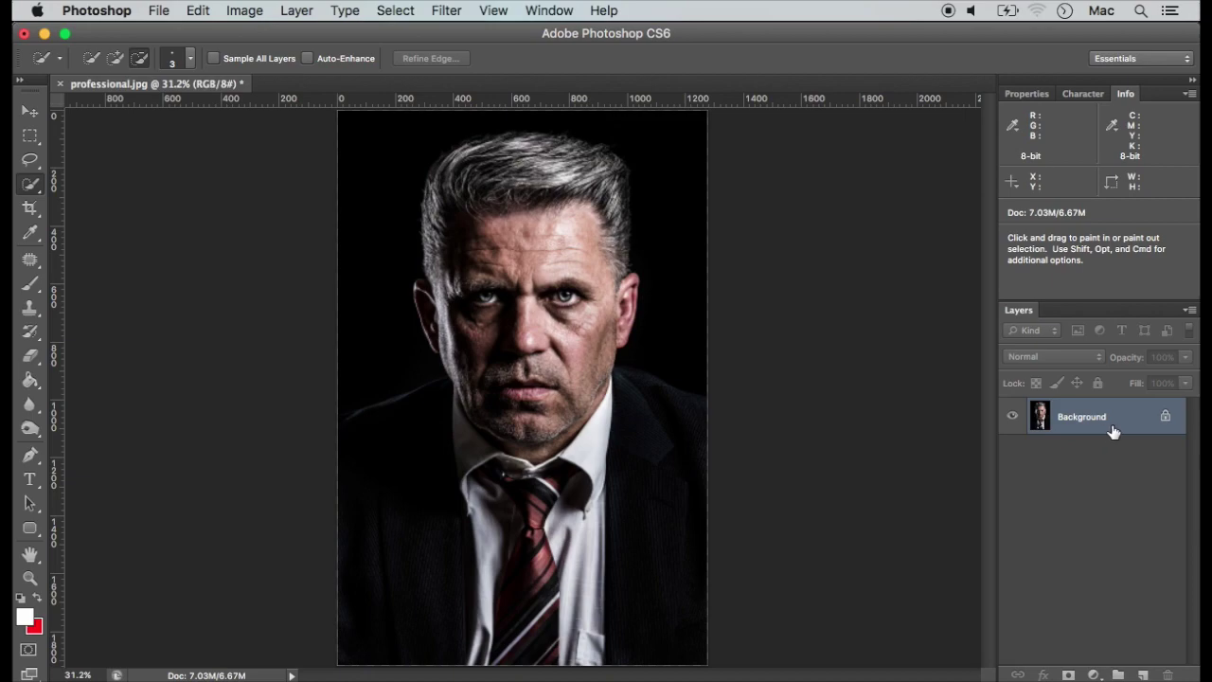
Step: Duplicate the Background layer, name the copy face, and hide the original layer
{"action": "key", "text": "super+j"}
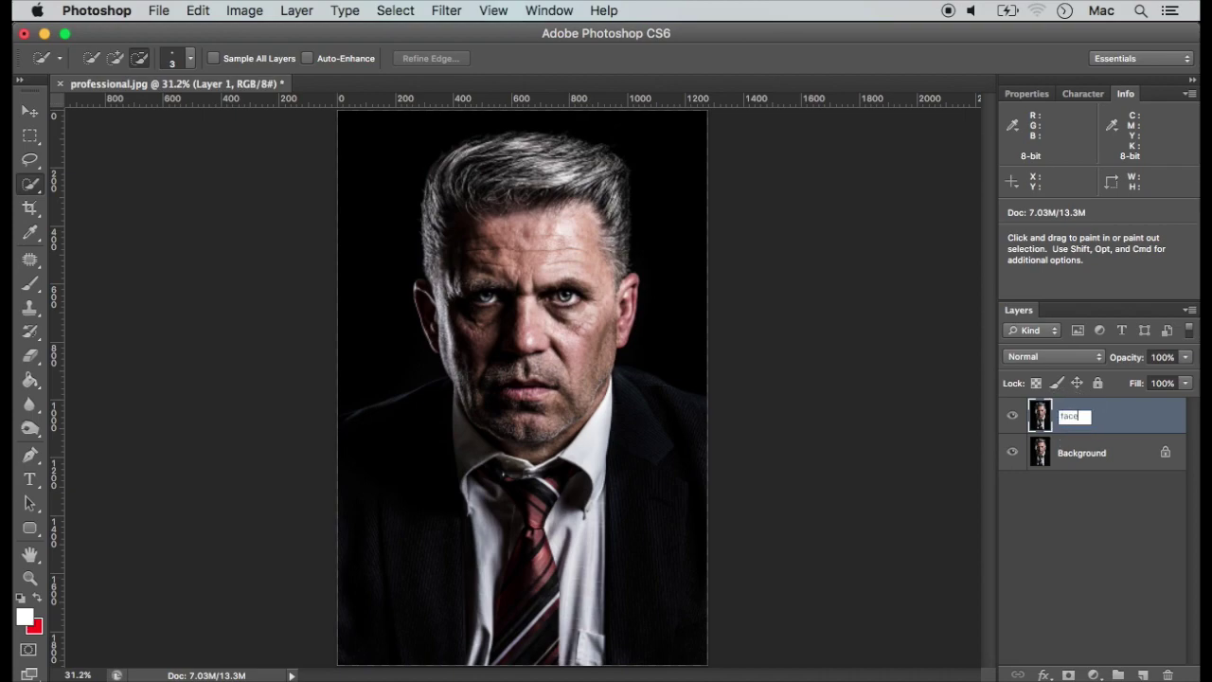
{"action": "key", "text": "Return"}
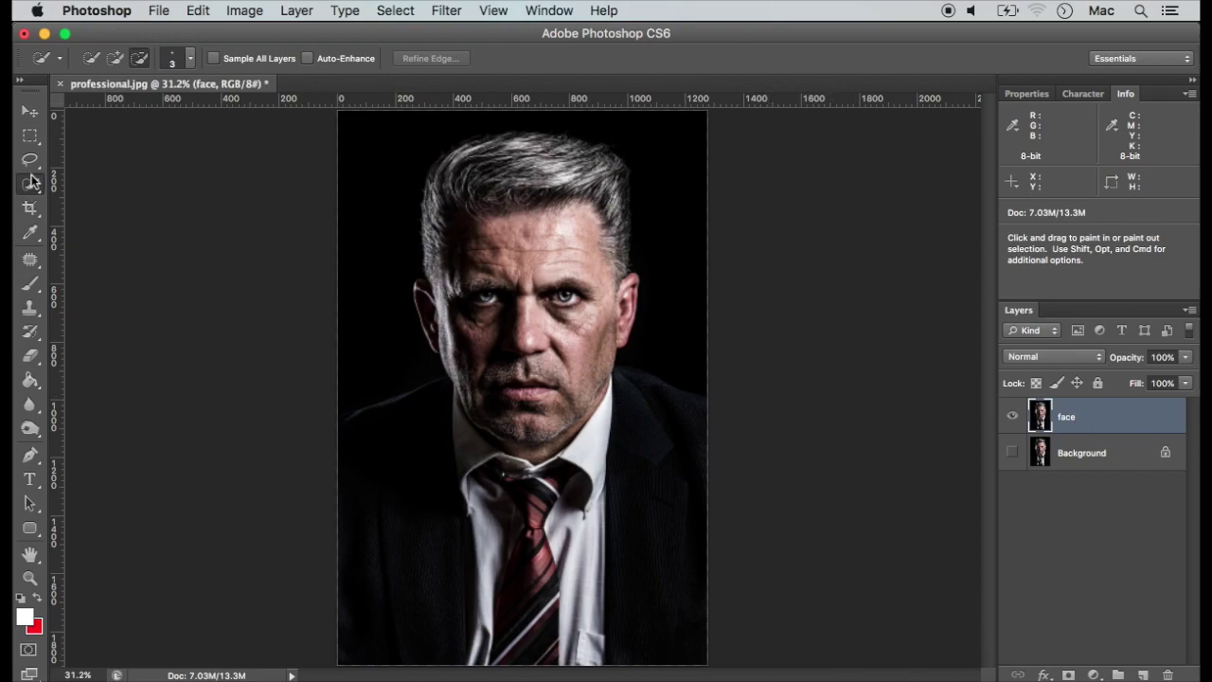
Step: Select the man's head, hair and shoulders with the Quick Selection tool and mask the face layer to that selection
{"action": "key", "text": "super+a"}
{"action": "mouse_move", "coordinate": [420, 157]}
{"action": "left_mouse_down"}
{"action": "mouse_move", "coordinate": [544, 126]}
{"action": "mouse_move", "coordinate": [679, 356]}
{"action": "left_mouse_up"}
{"action": "scroll", "coordinate": [676, 363], "scroll_direction": "up", "scroll_amount": 5}
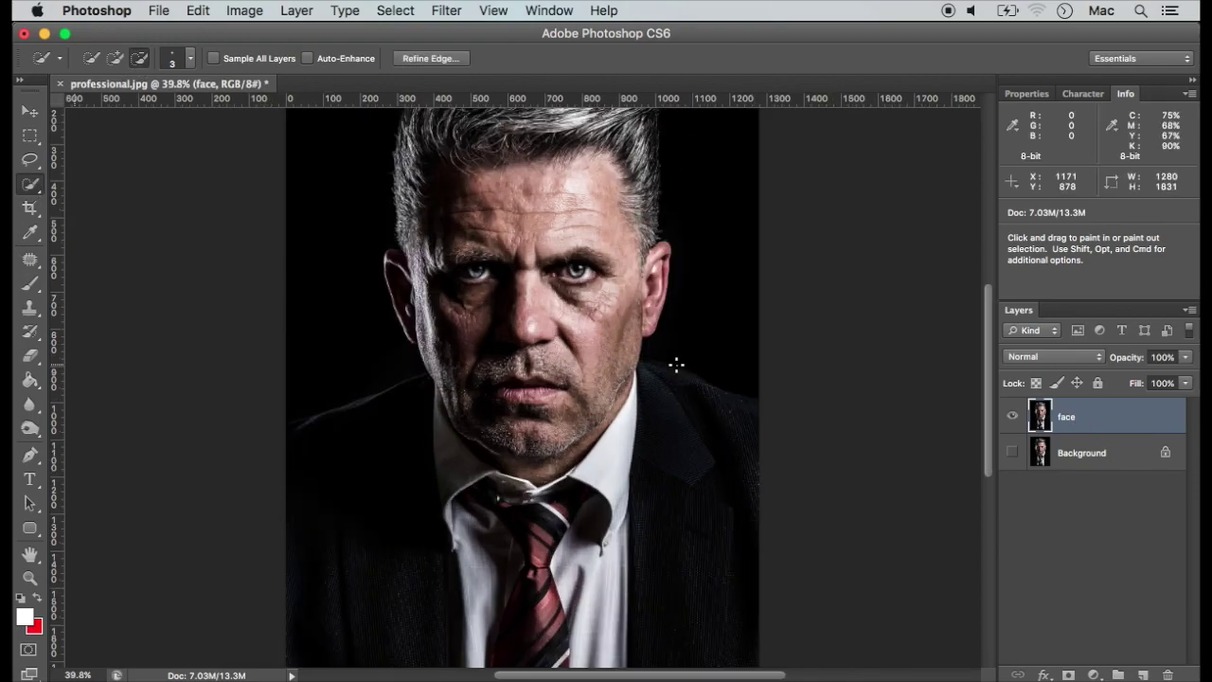
{"action": "scroll", "coordinate": [322, 445], "scroll_direction": "up", "scroll_amount": 5}
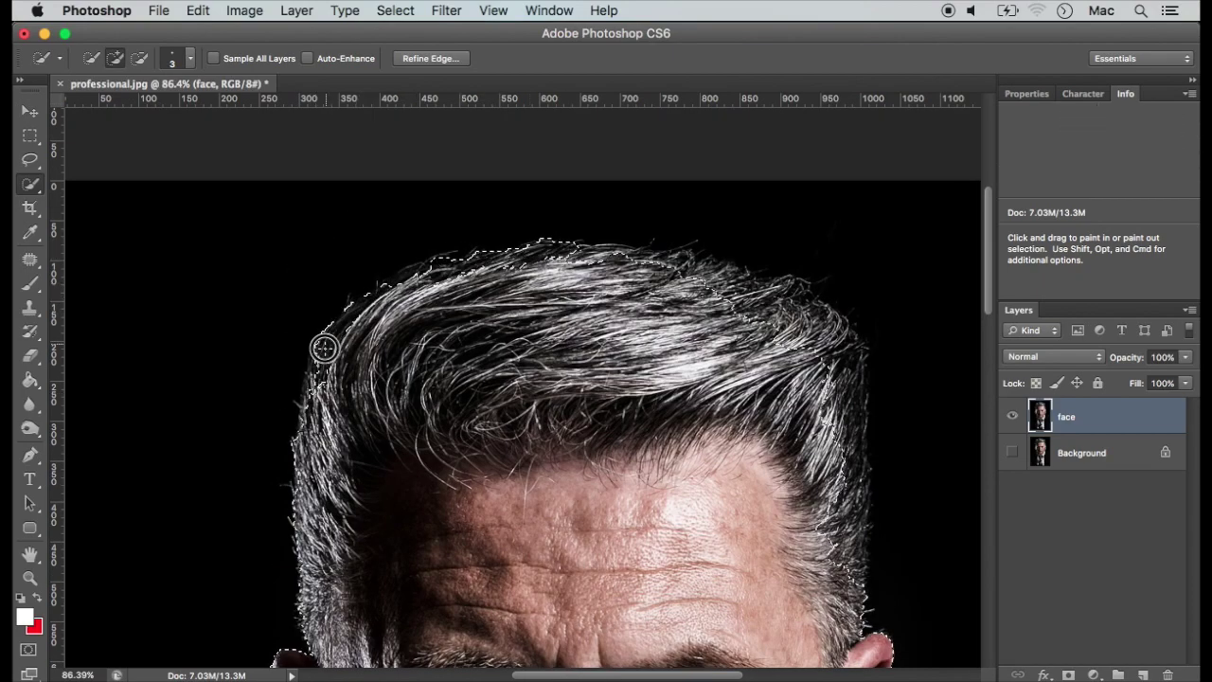
{"action": "mouse_move", "coordinate": [585, 265]}
{"action": "left_mouse_down"}
{"action": "mouse_move", "coordinate": [705, 257]}
{"action": "mouse_move", "coordinate": [627, 254]}
{"action": "mouse_move", "coordinate": [787, 293]}
{"action": "mouse_move", "coordinate": [852, 412]}
{"action": "mouse_move", "coordinate": [840, 498]}
{"action": "mouse_move", "coordinate": [867, 627]}
{"action": "left_mouse_up"}
{"action": "scroll", "coordinate": [825, 531], "scroll_direction": "down", "scroll_amount": 3}
{"action": "key", "text": "super+0"}
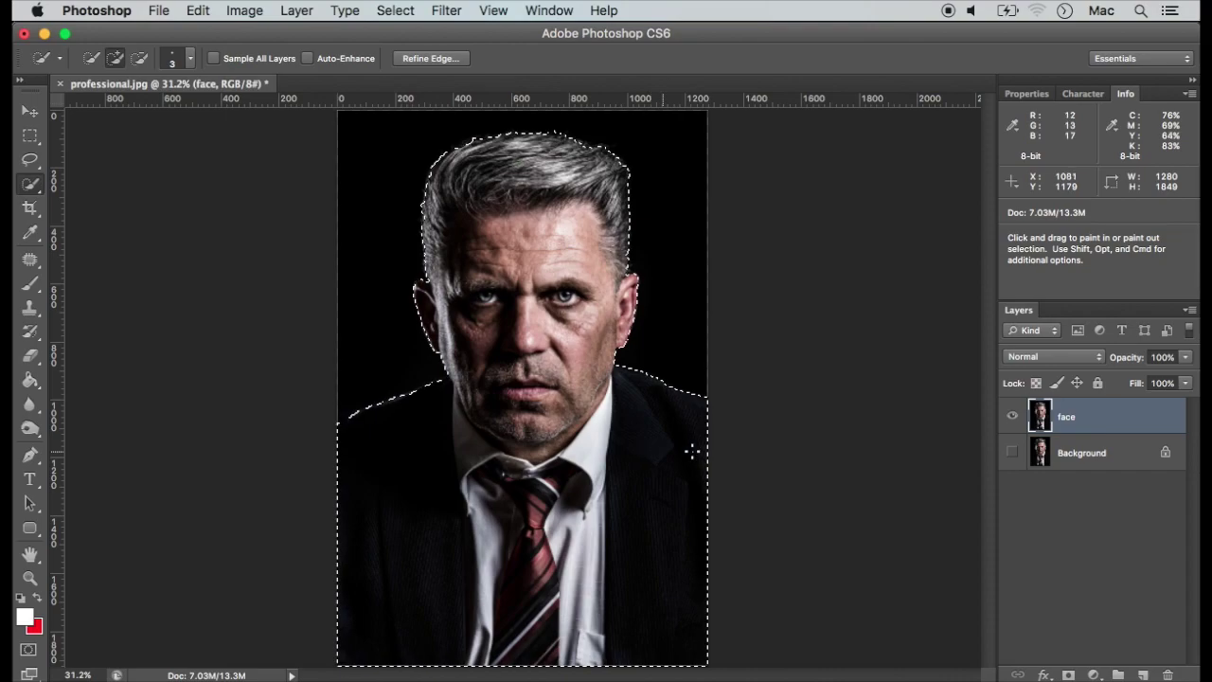
{"action": "left_click", "coordinate": [1069, 675]}
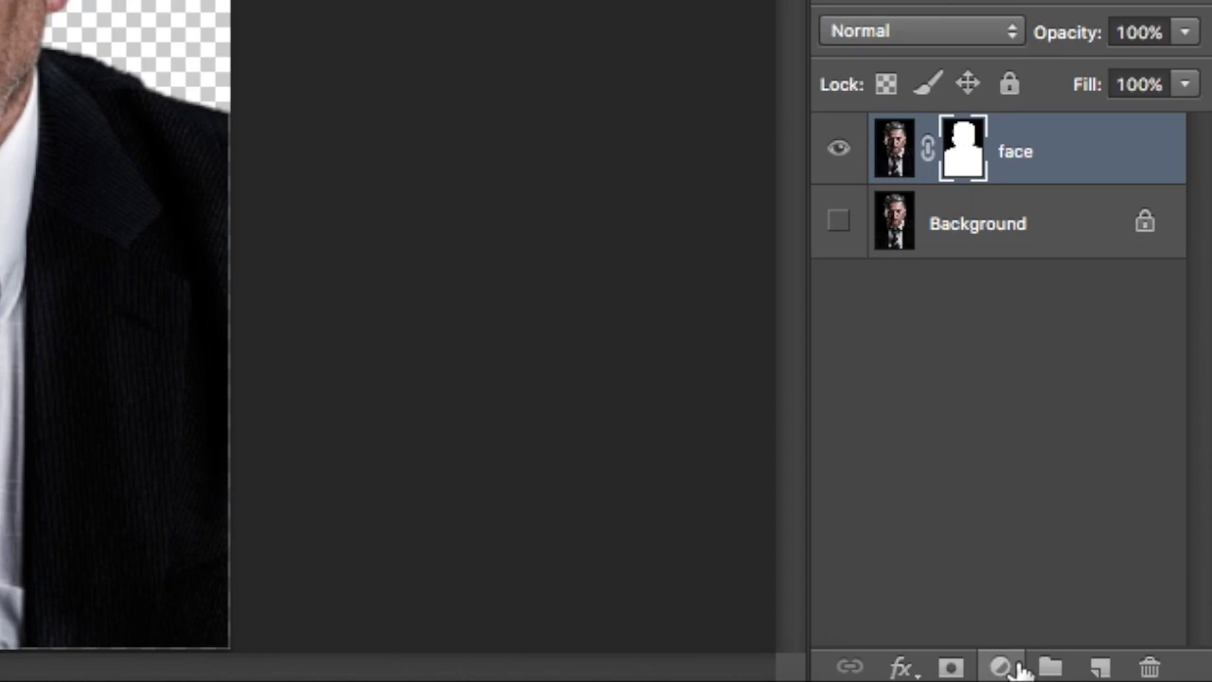
Step: Add a black (000000) Solid Color fill layer and place it directly below the face layer
{"action": "left_click", "coordinate": [1093, 675]}
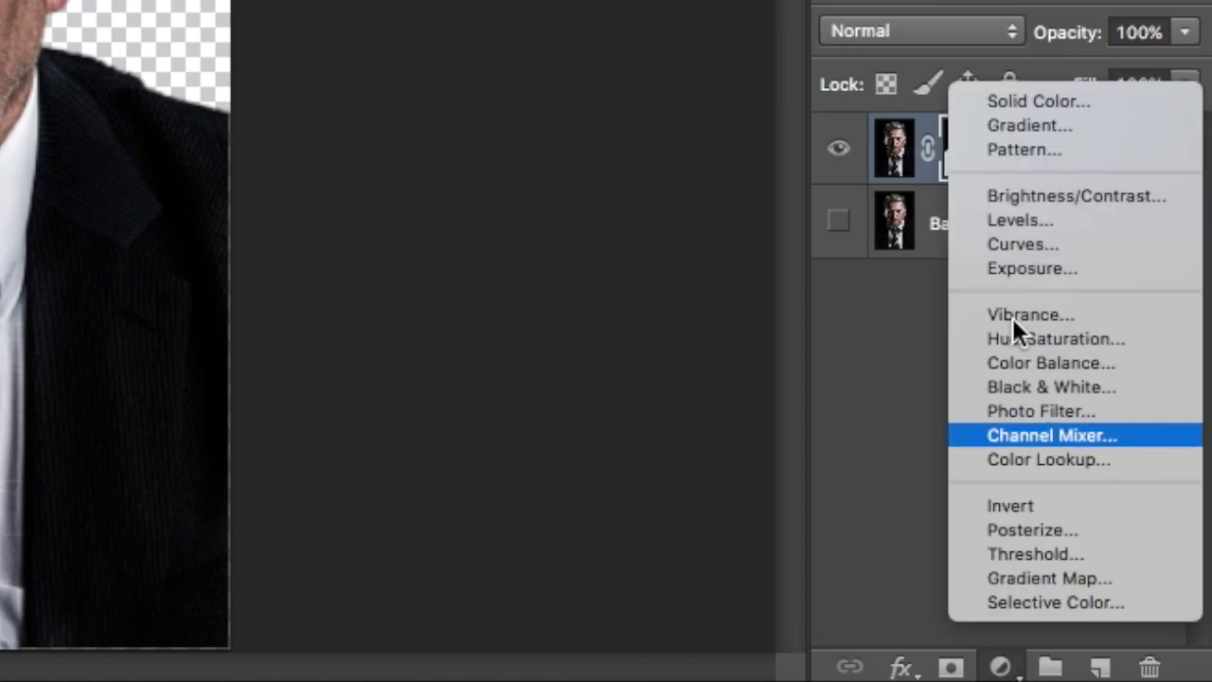
{"action": "left_click", "coordinate": [1082, 98]}
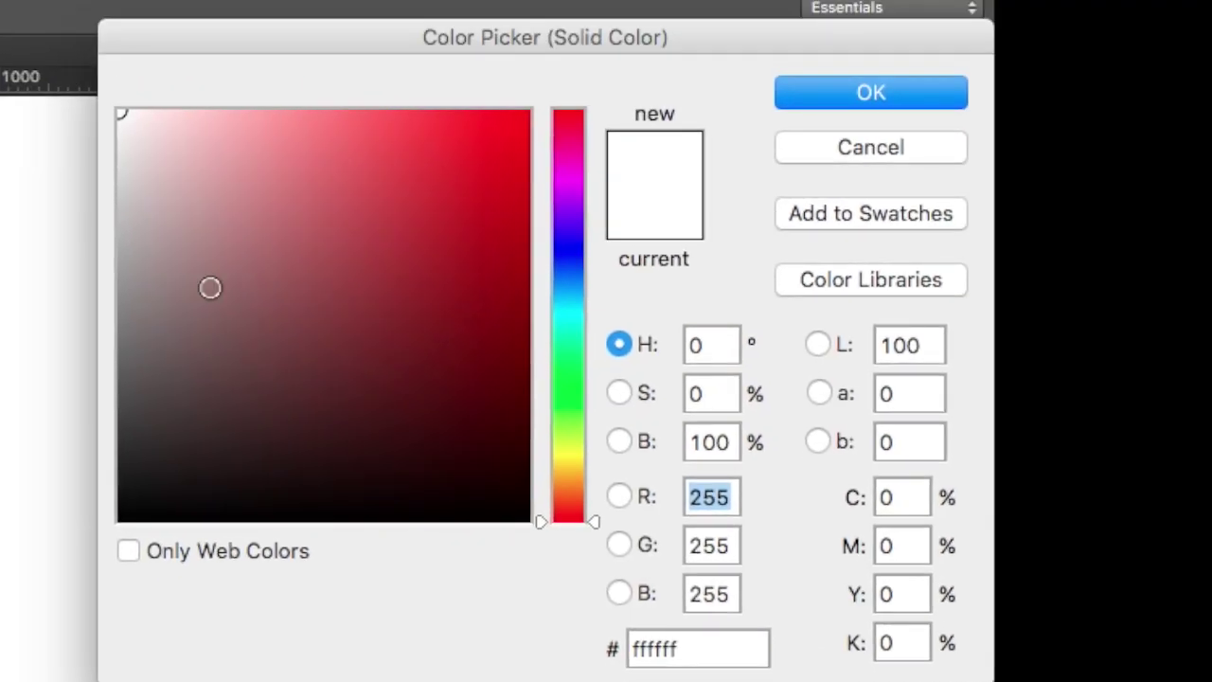
{"action": "left_click_drag", "start_coordinate": [209, 286], "coordinate": [100, 544]}
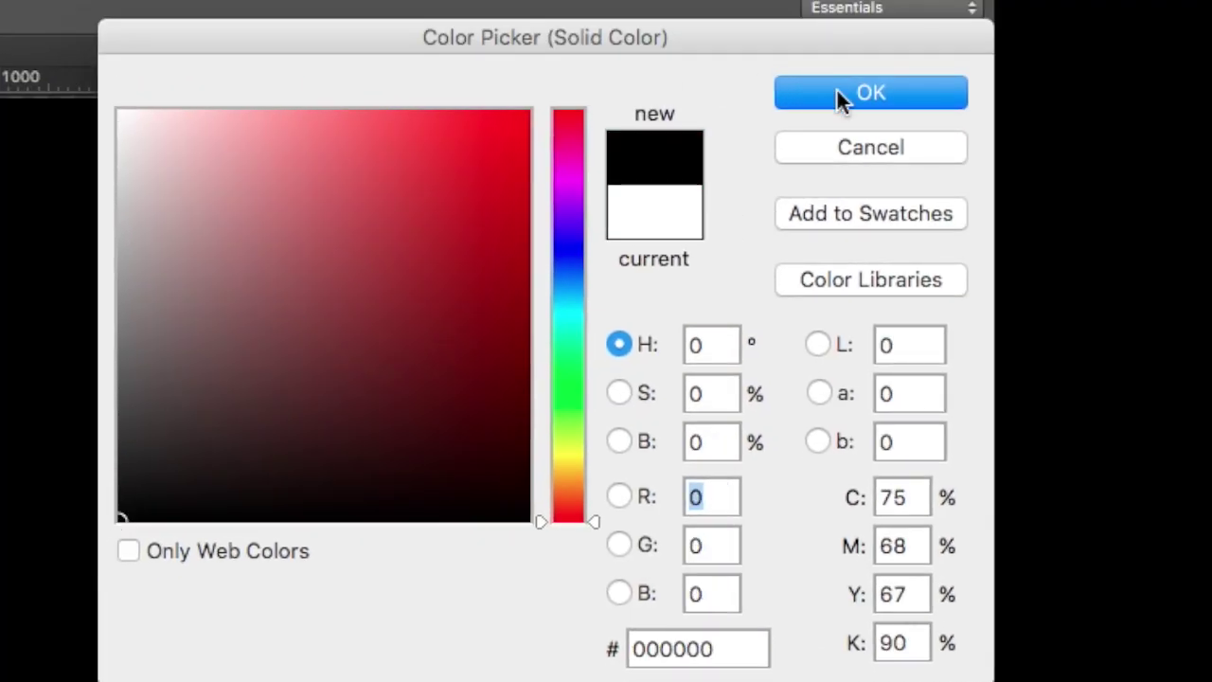
{"action": "left_click", "coordinate": [836, 92]}
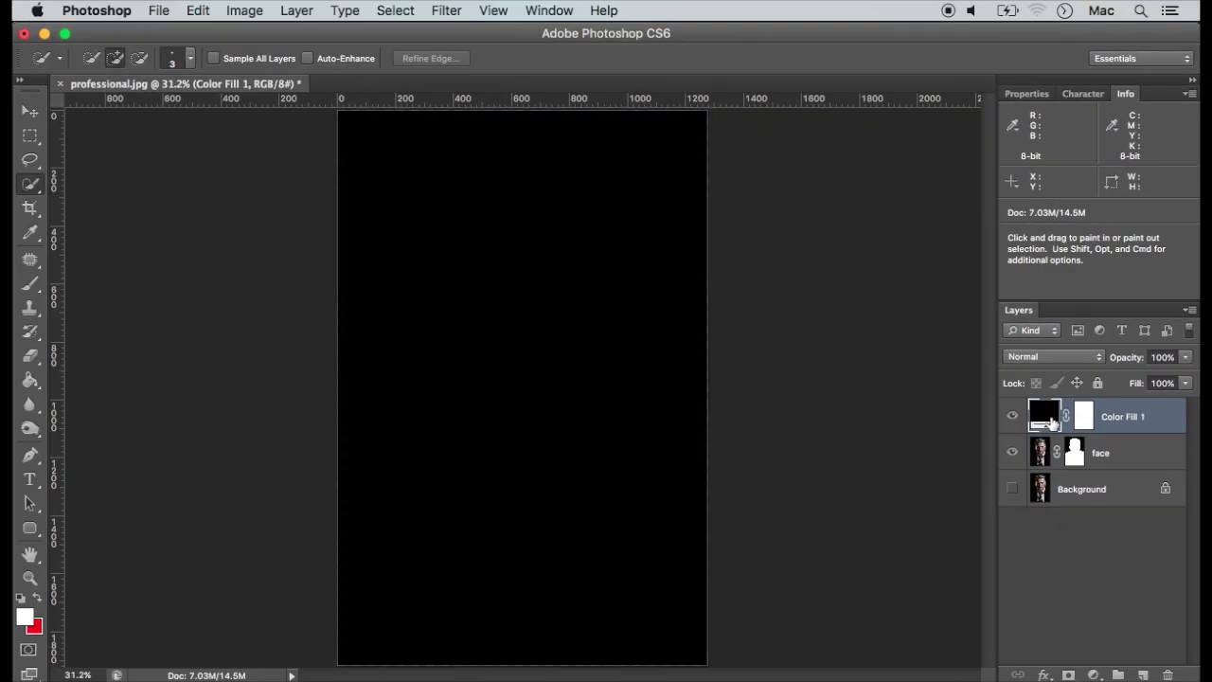
{"action": "left_click_drag", "start_coordinate": [1051, 423], "coordinate": [1047, 470]}
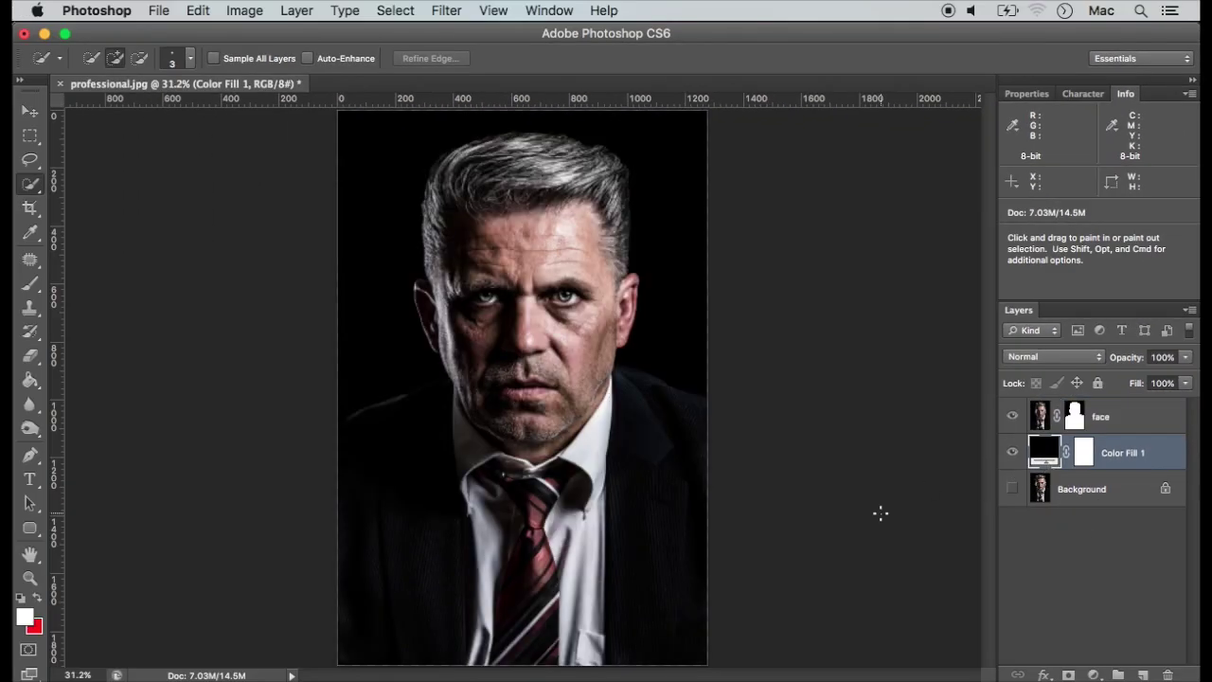
{"action": "left_click", "coordinate": [243, 9]}
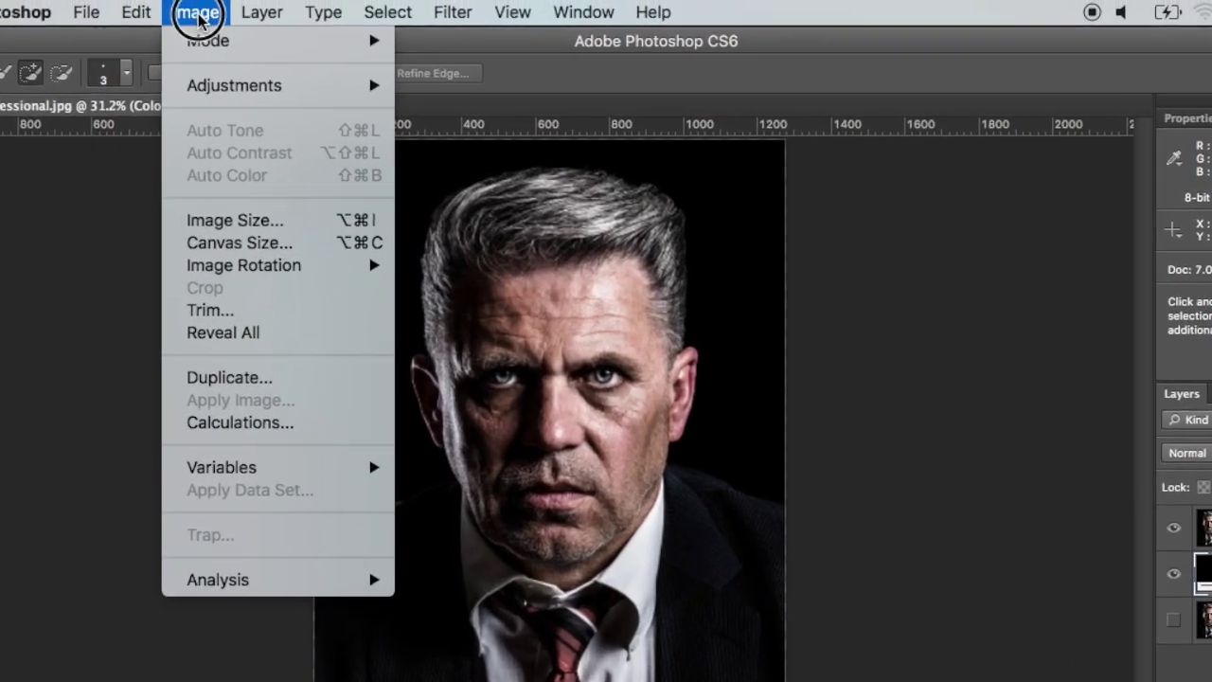
{"action": "mouse_move", "coordinate": [244, 30]}
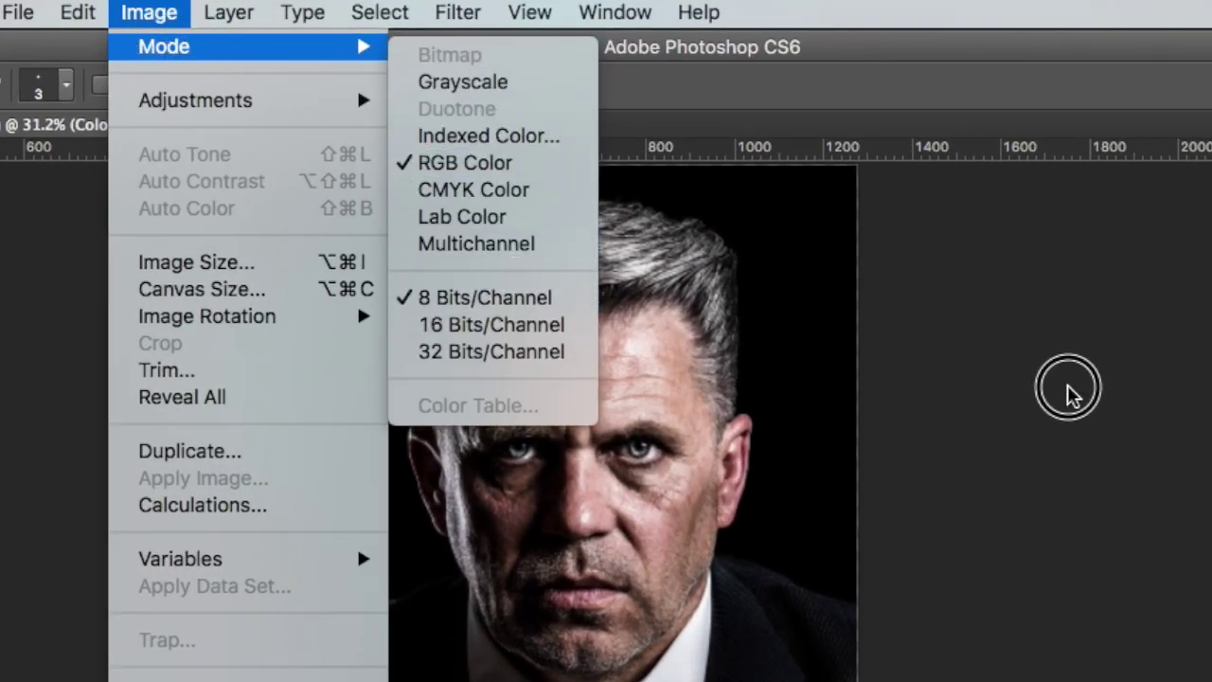
{"action": "left_click", "coordinate": [1094, 356]}
Step: Convert the face layer to a smart object and apply a Gaussian Blur with a 10.0 pixel radius
{"action": "right_click", "coordinate": [1130, 420]}
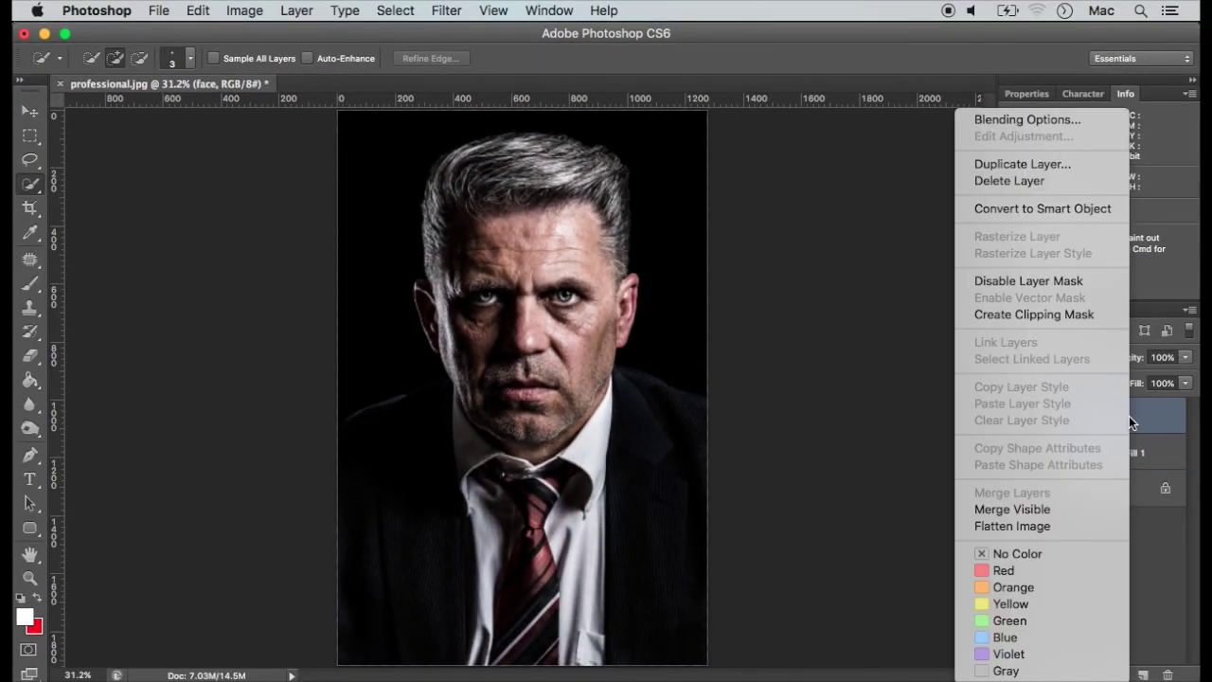
{"action": "left_click", "coordinate": [1087, 209]}
{"action": "left_click", "coordinate": [446, 10]}
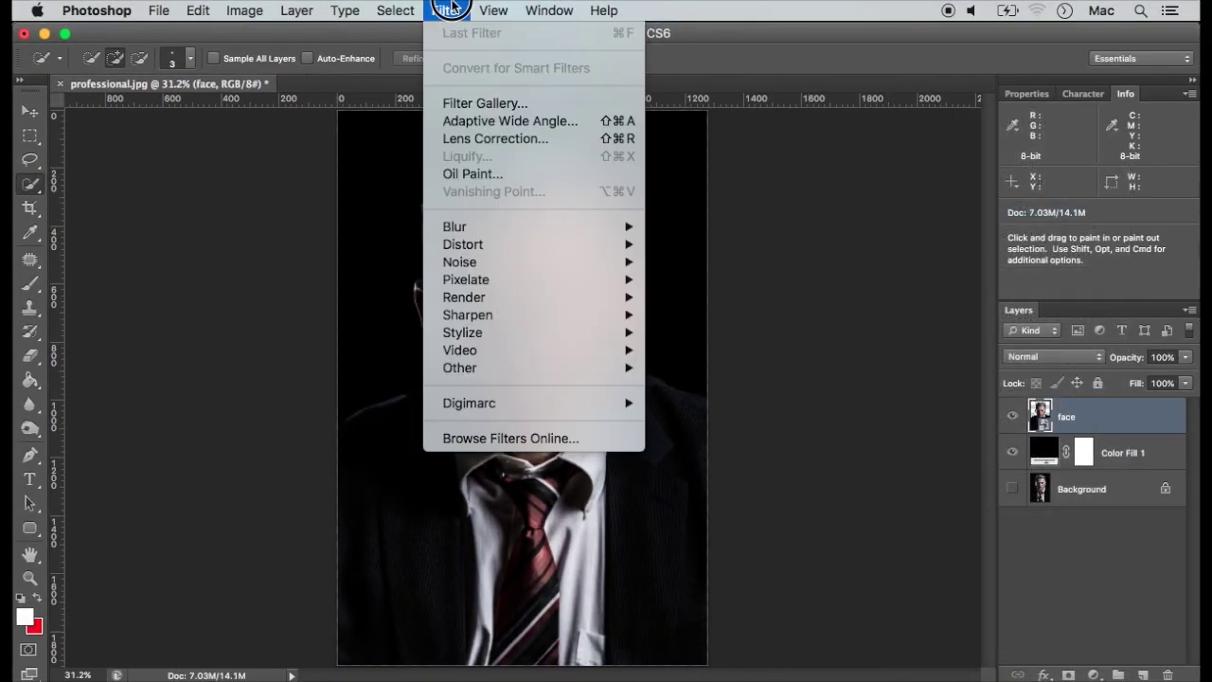
{"action": "mouse_move", "coordinate": [515, 229]}
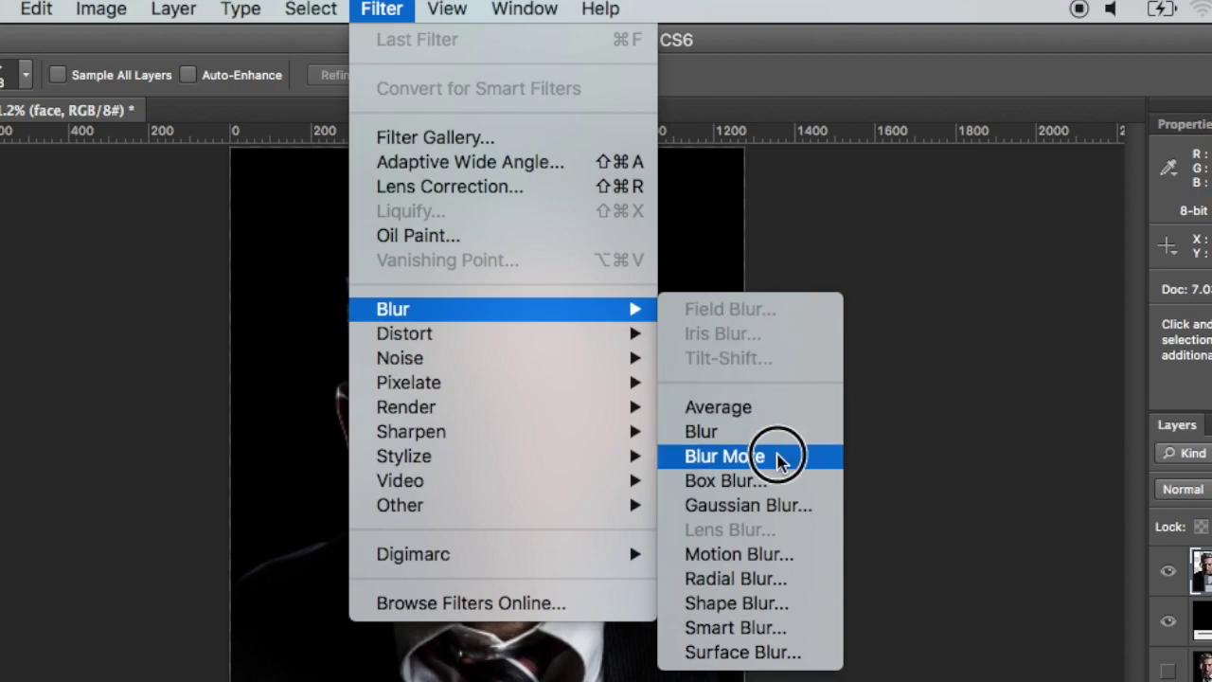
{"action": "left_click", "coordinate": [785, 505]}
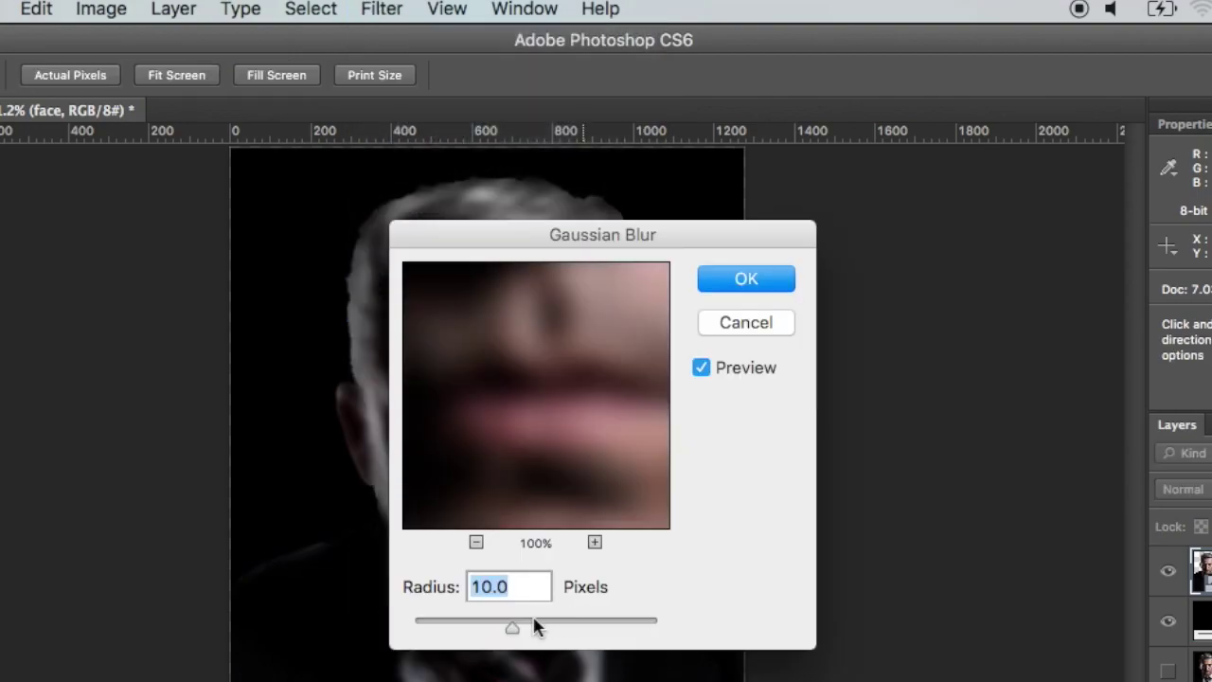
{"action": "left_click", "coordinate": [758, 279]}
Step: Add a Black & White adjustment layer above face and save a layered Photoshop copy named displacement-map.psd
{"action": "left_click", "coordinate": [1000, 652]}
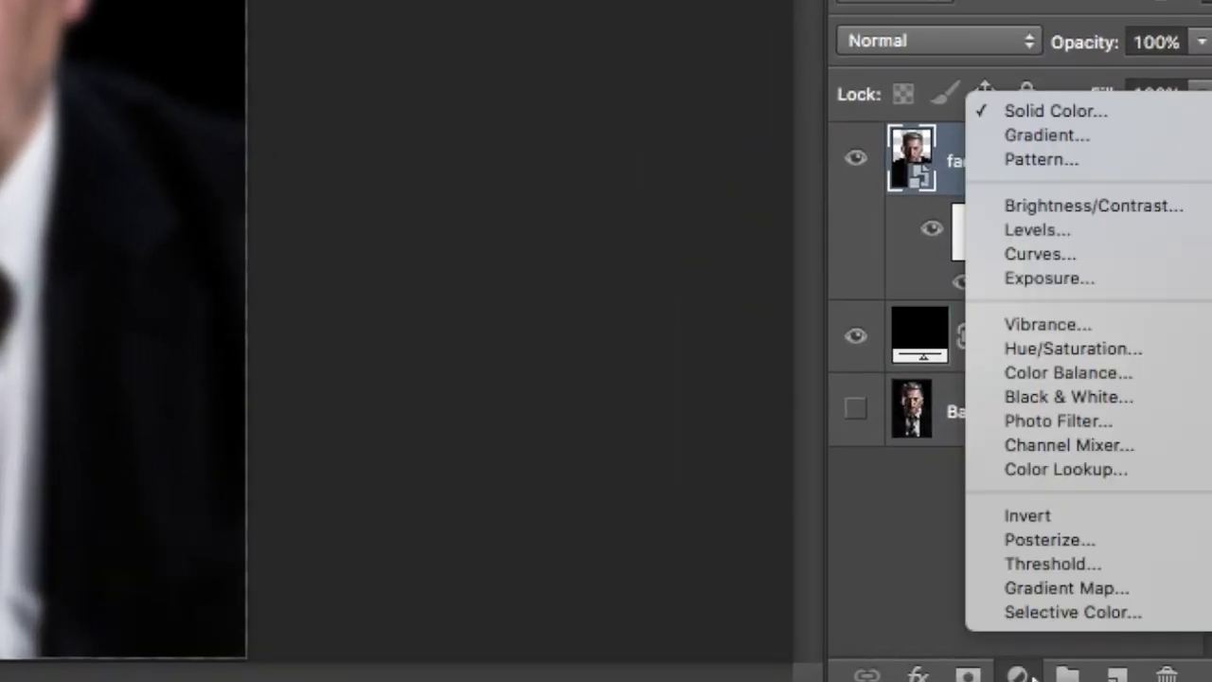
{"action": "left_click", "coordinate": [1113, 398]}
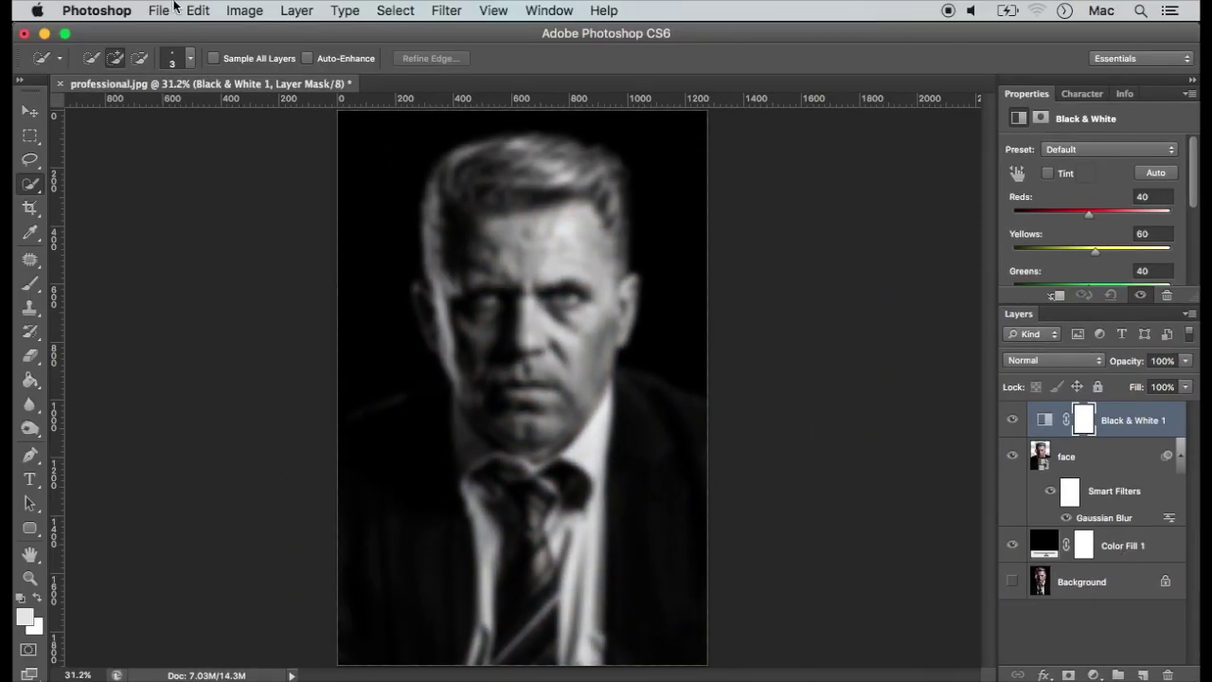
{"action": "left_click", "coordinate": [173, 8]}
{"action": "left_click", "coordinate": [230, 227]}
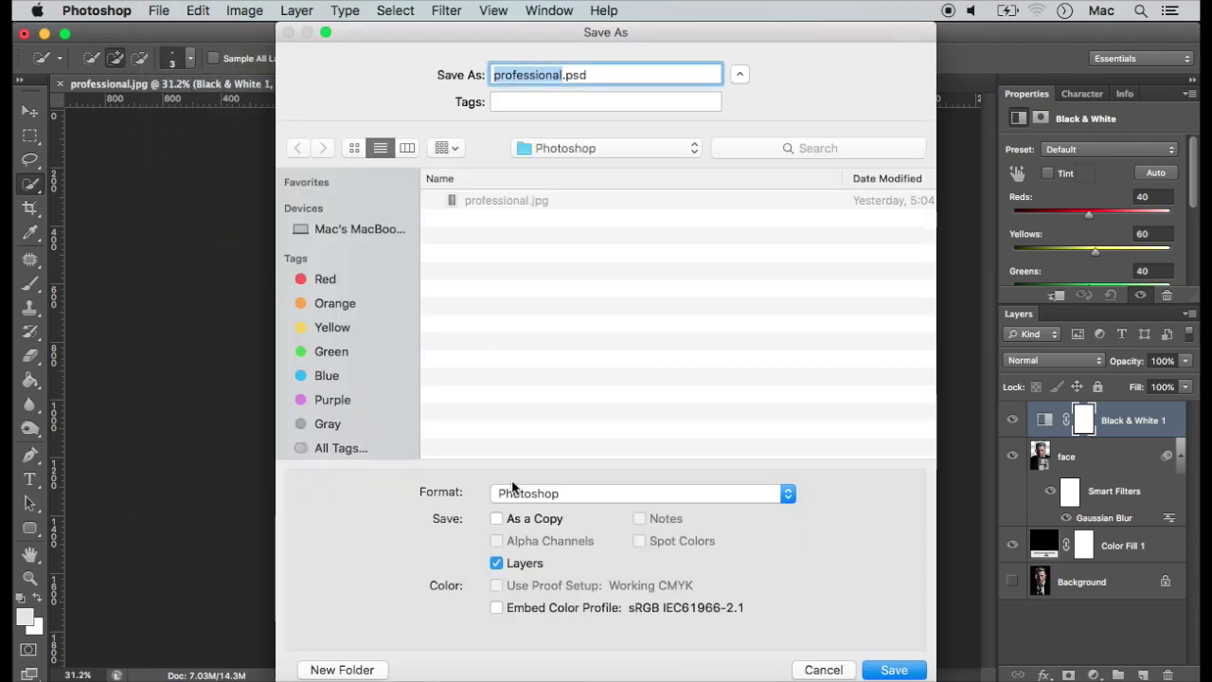
{"action": "type", "text": "di"}
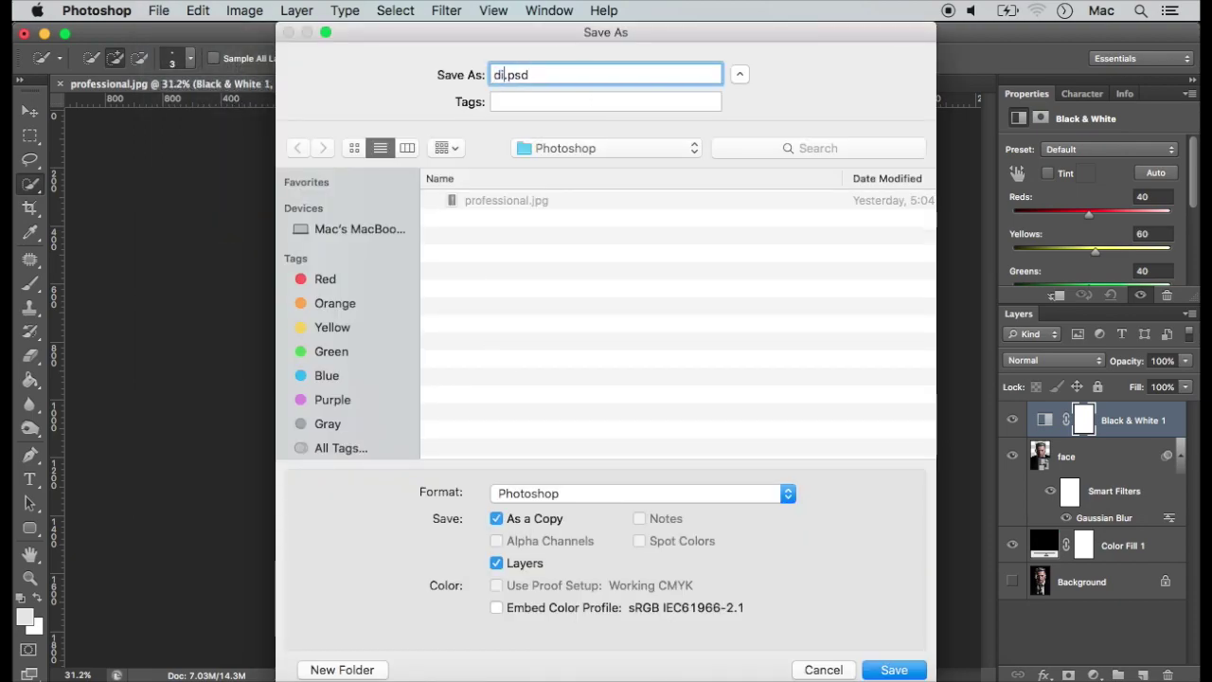
{"action": "type", "text": "splacement-map"}
{"action": "key", "text": "Return"}
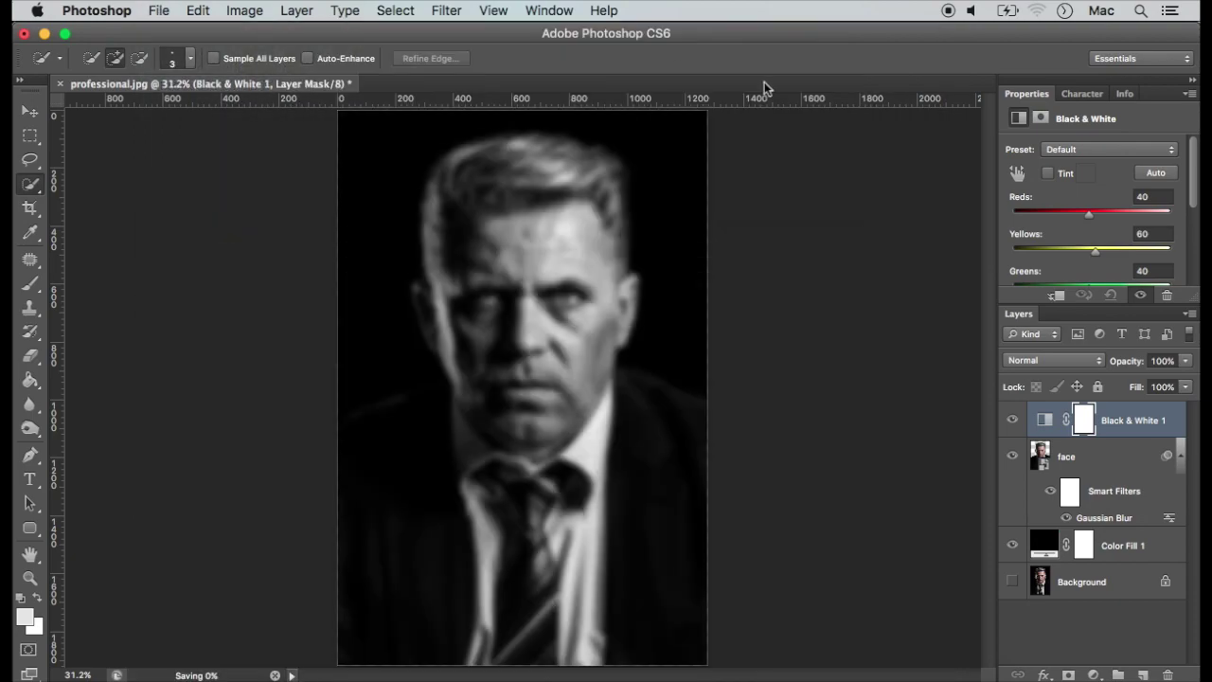
Step: Delete the Black & White adjustment layer and turn off the Gaussian Blur smart filter on the face layer
{"action": "left_click_drag", "start_coordinate": [1156, 427], "coordinate": [1170, 674]}
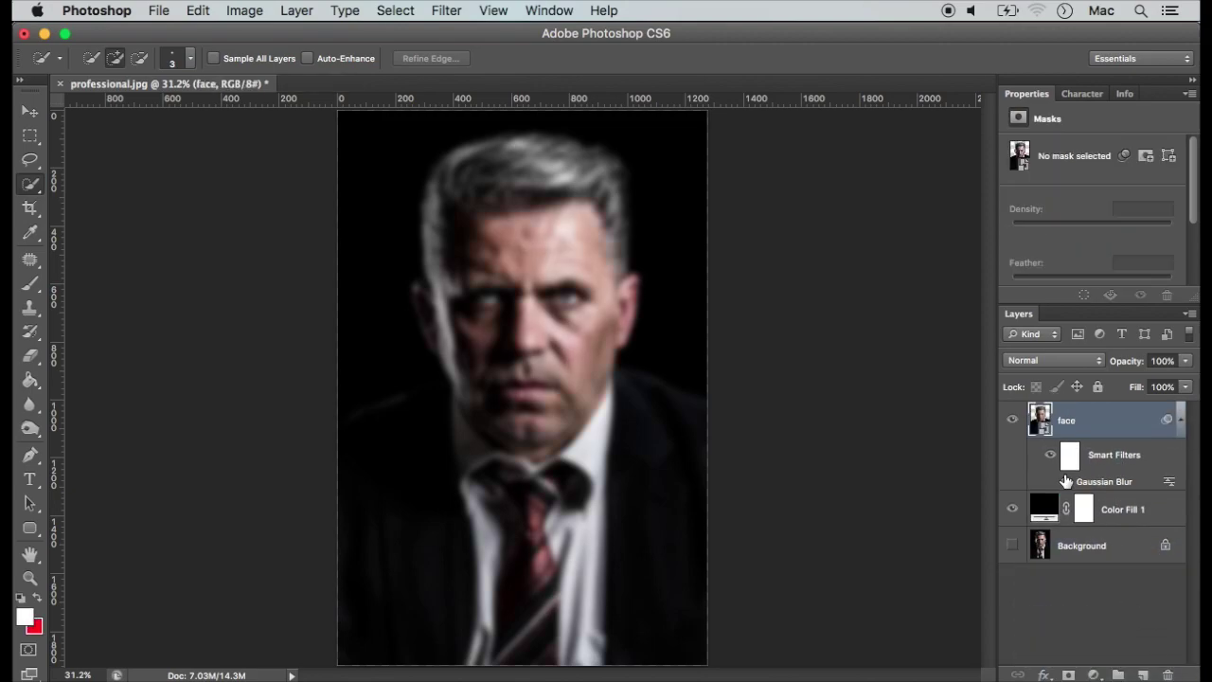
{"action": "left_click", "coordinate": [1067, 482]}
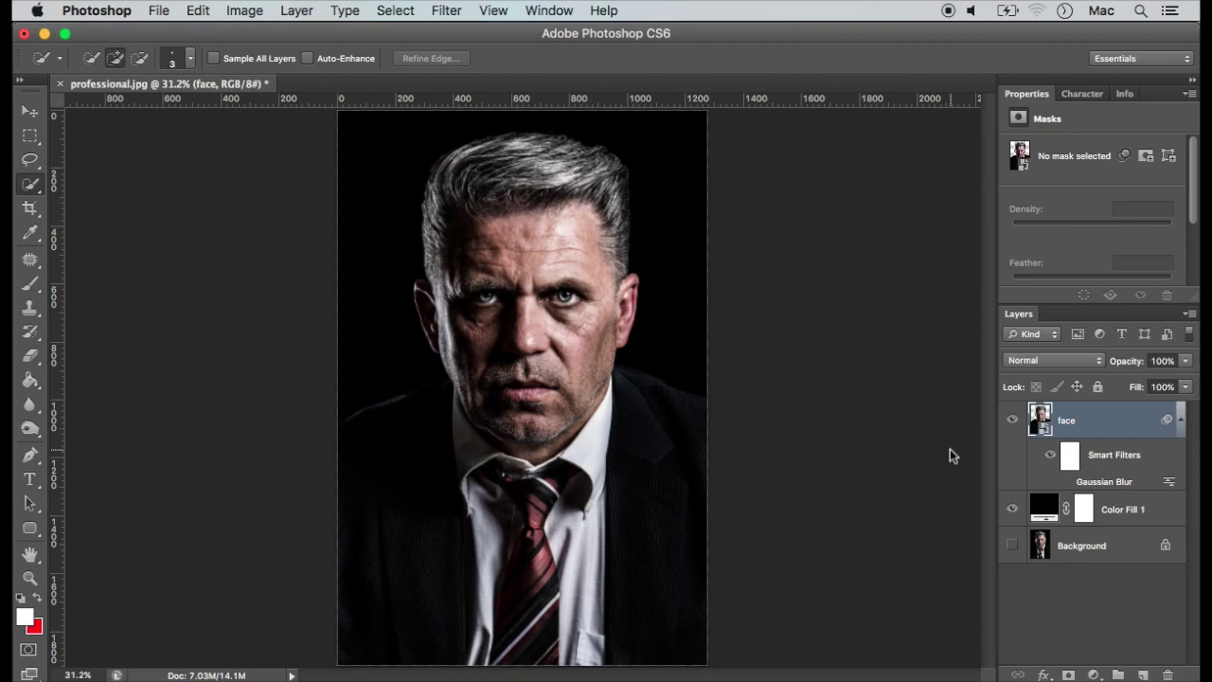
Step: Check the portrait's pixel dimensions and create a new 1280 x 1920 pixel, 72 ppi, 8-bit grayscale document with a transparent background
{"action": "left_click", "coordinate": [1123, 94]}
{"action": "key", "text": "super+a"}
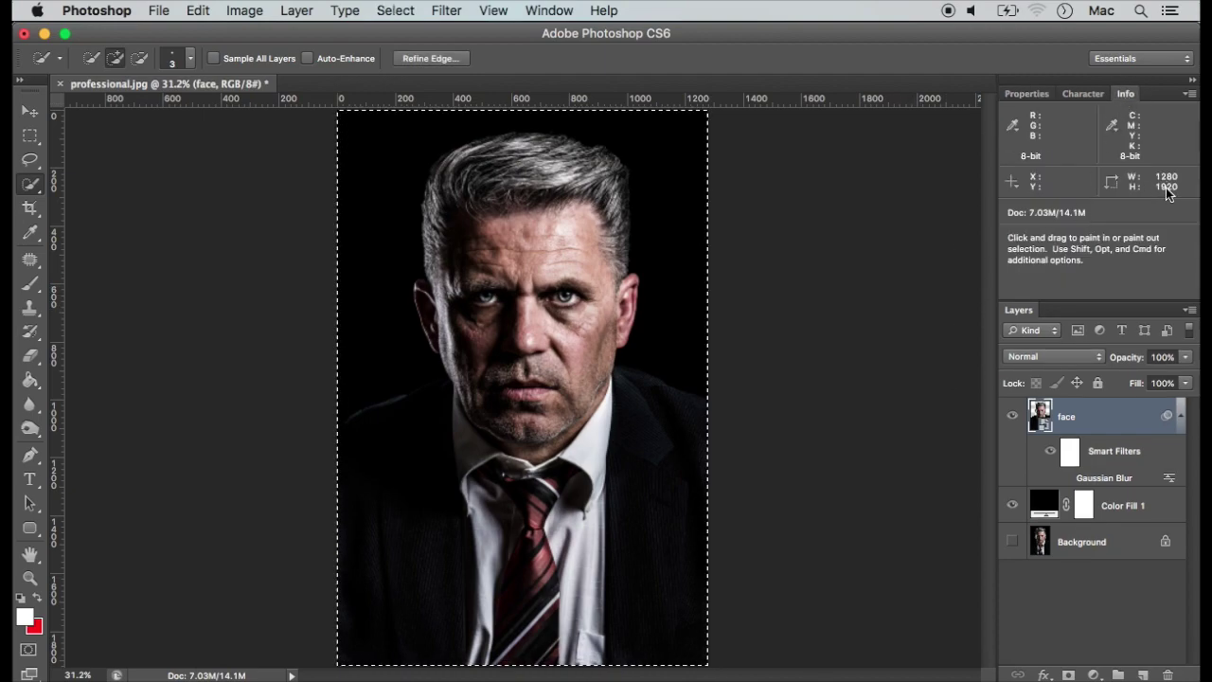
{"action": "left_click", "coordinate": [158, 11]}
{"action": "left_click", "coordinate": [175, 34]}
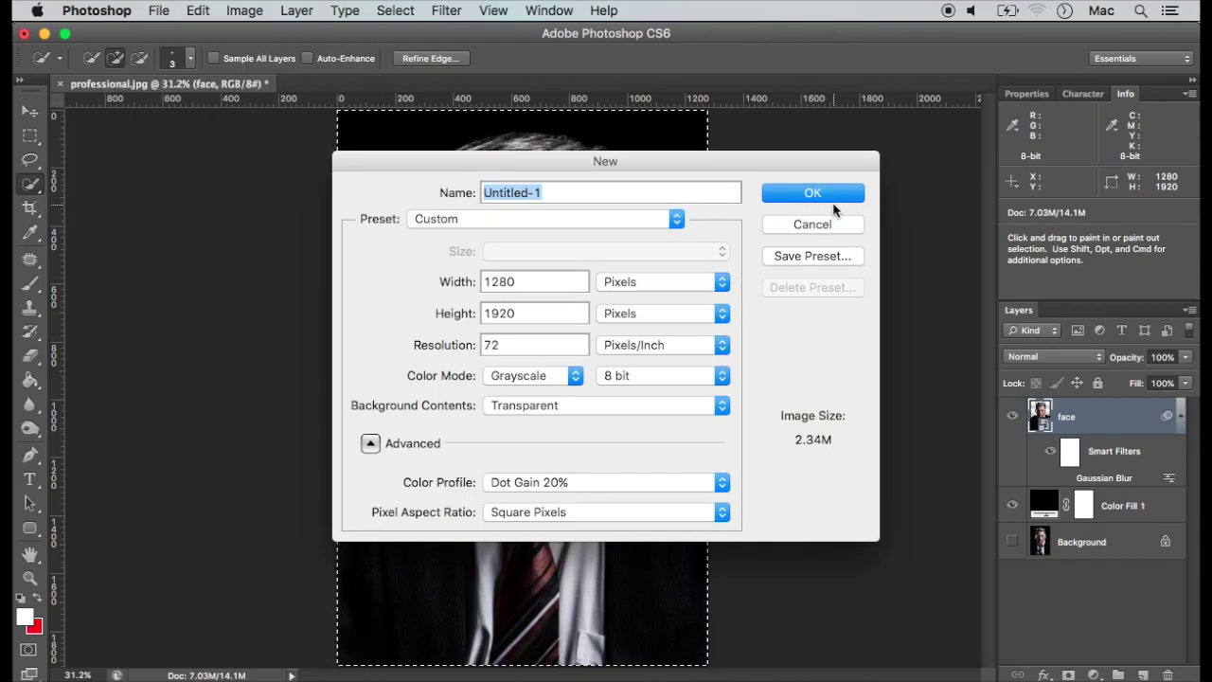
{"action": "left_click", "coordinate": [824, 196]}
Step: Add a black (000000) Solid Color fill layer to the new document
{"action": "left_click", "coordinate": [1096, 673]}
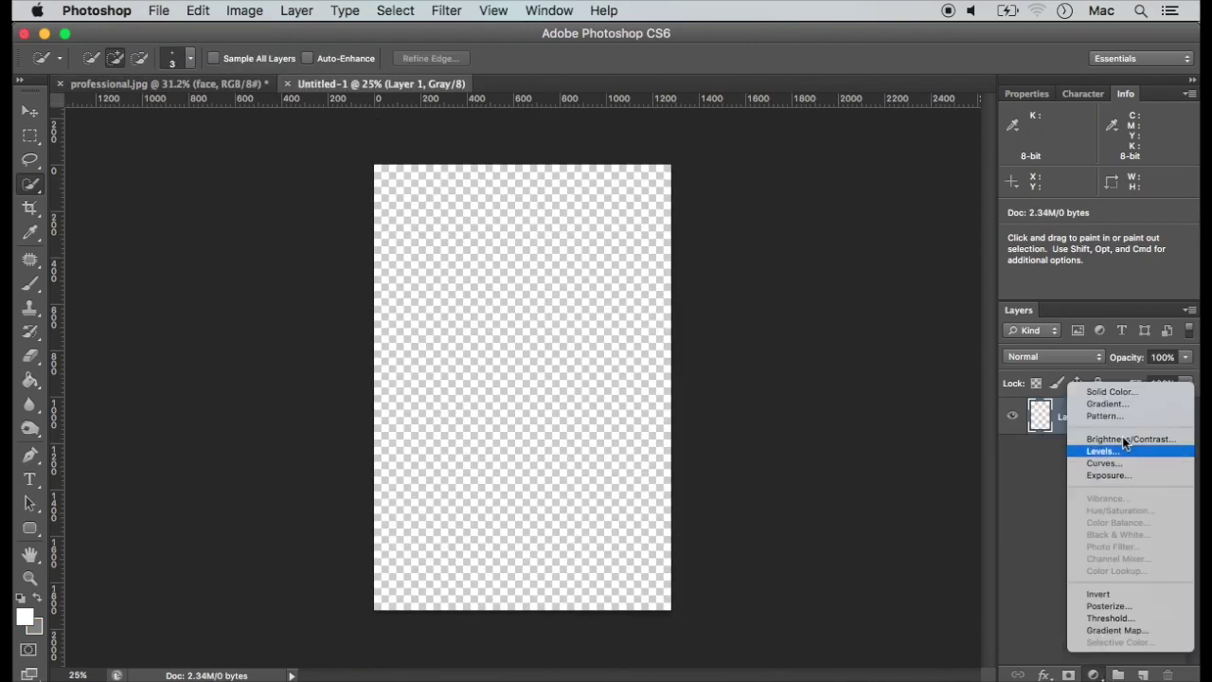
{"action": "left_click", "coordinate": [1131, 394]}
{"action": "left_click", "coordinate": [703, 353]}
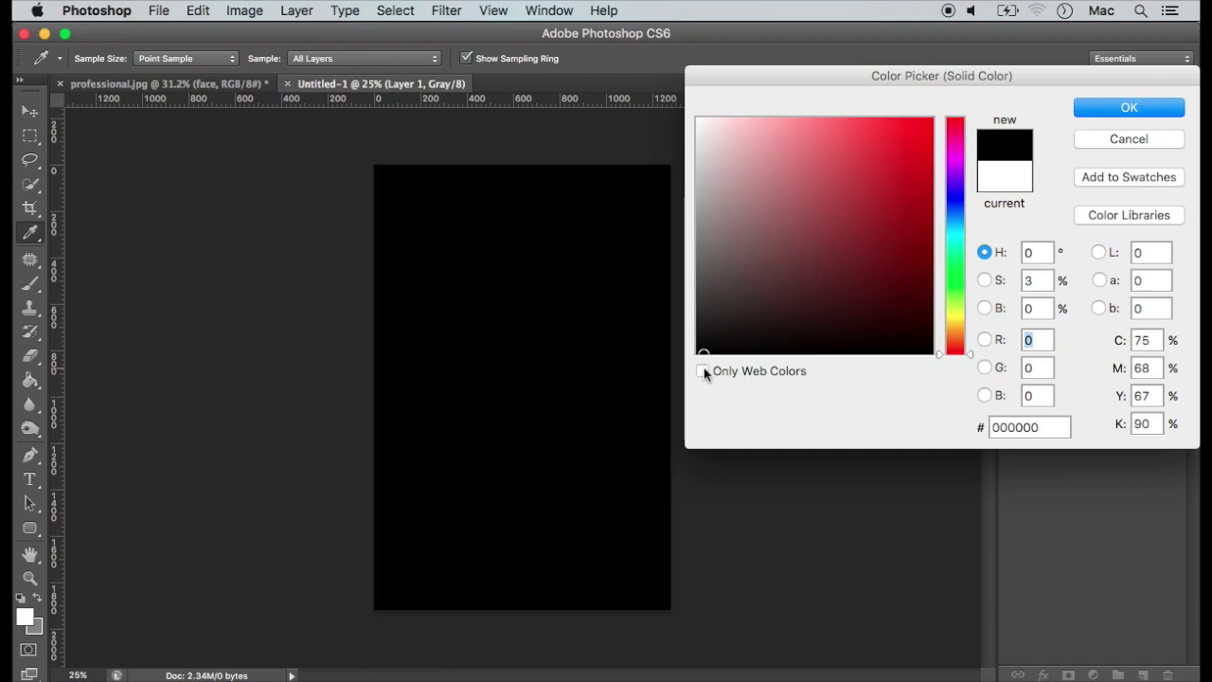
{"action": "left_click", "coordinate": [1121, 108]}
Step: Confirm white (ffffff) as the text color in the character settings
{"action": "left_click", "coordinate": [1089, 95]}
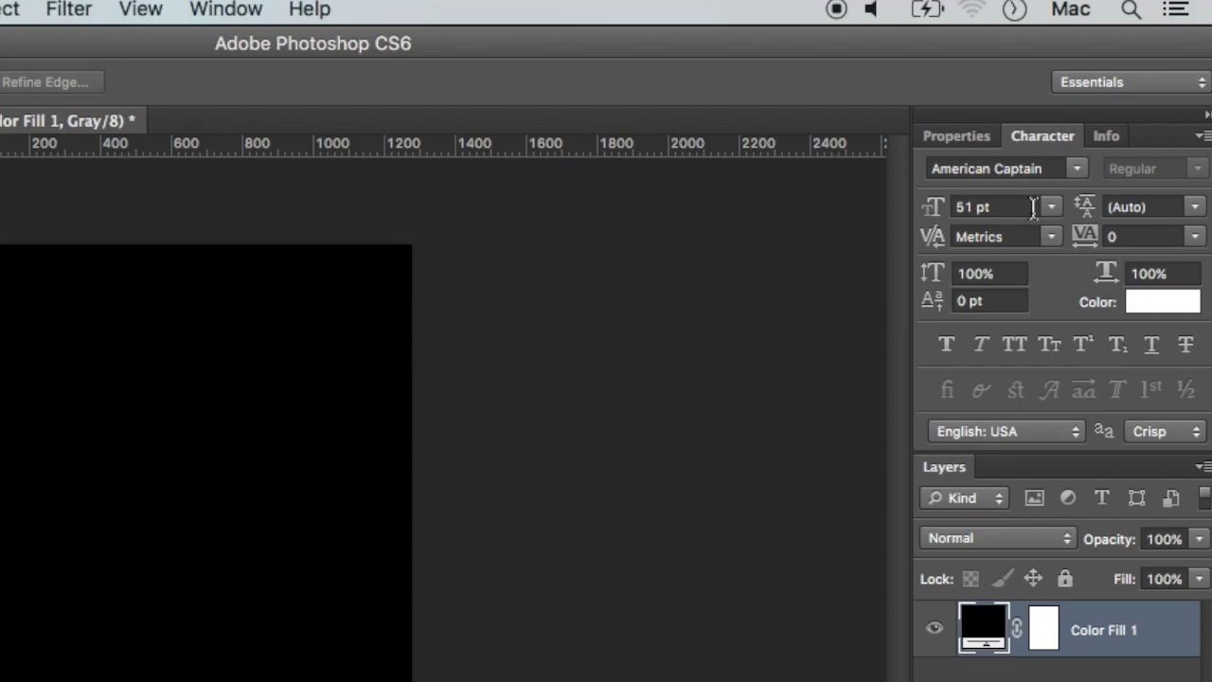
{"action": "left_click", "coordinate": [1151, 303]}
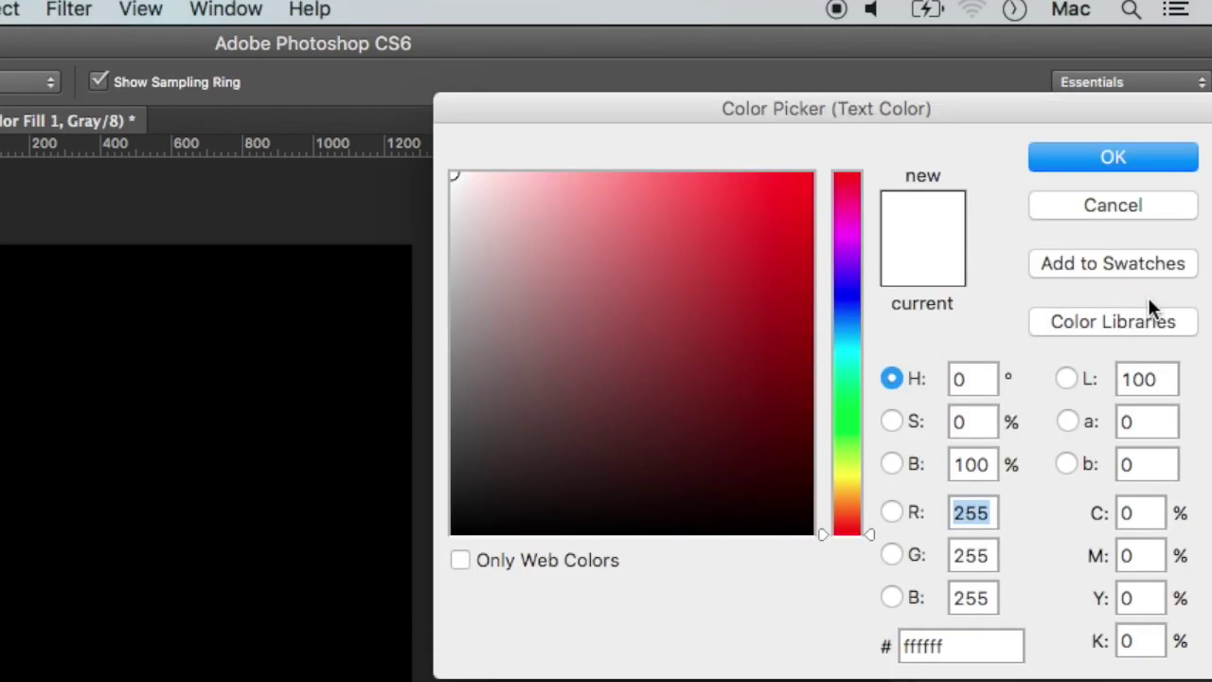
{"action": "left_click", "coordinate": [1145, 159]}
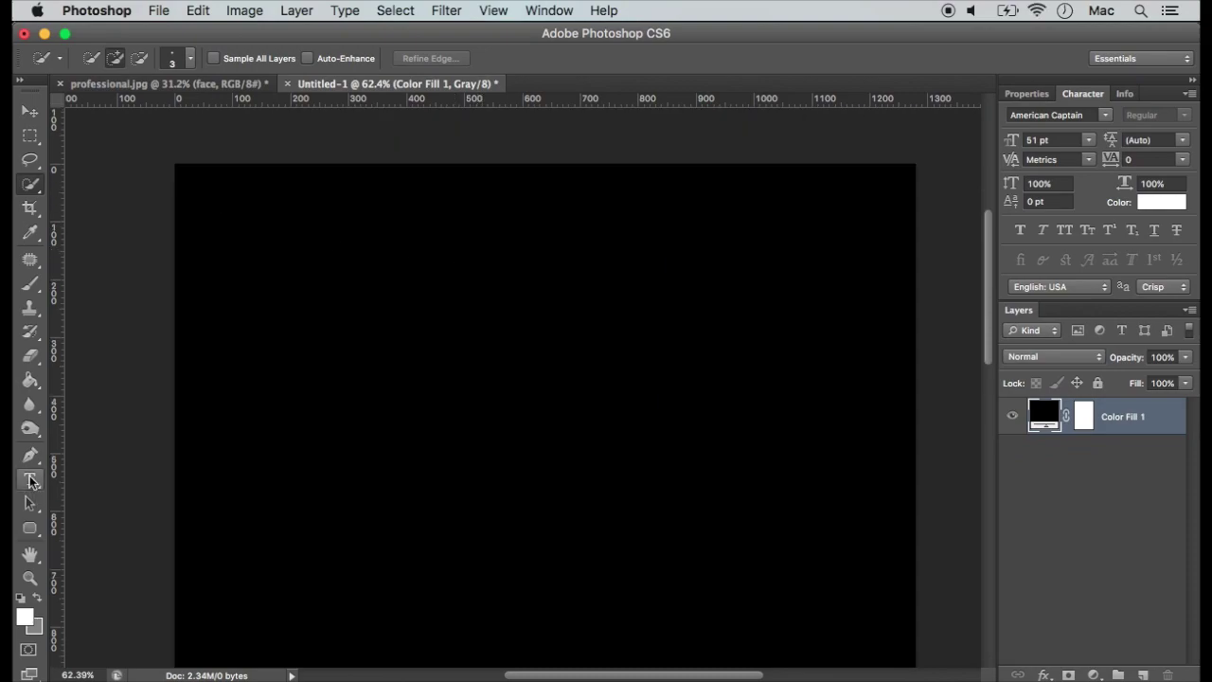
Step: Add three separate text layers reading courage, honesty and confidence, stacked in the upper part of the canvas
{"action": "left_click", "coordinate": [30, 481]}
{"action": "left_click", "coordinate": [266, 214]}
{"action": "type", "text": "courage"}
{"action": "left_click", "coordinate": [265, 253]}
{"action": "type", "text": "hon"}
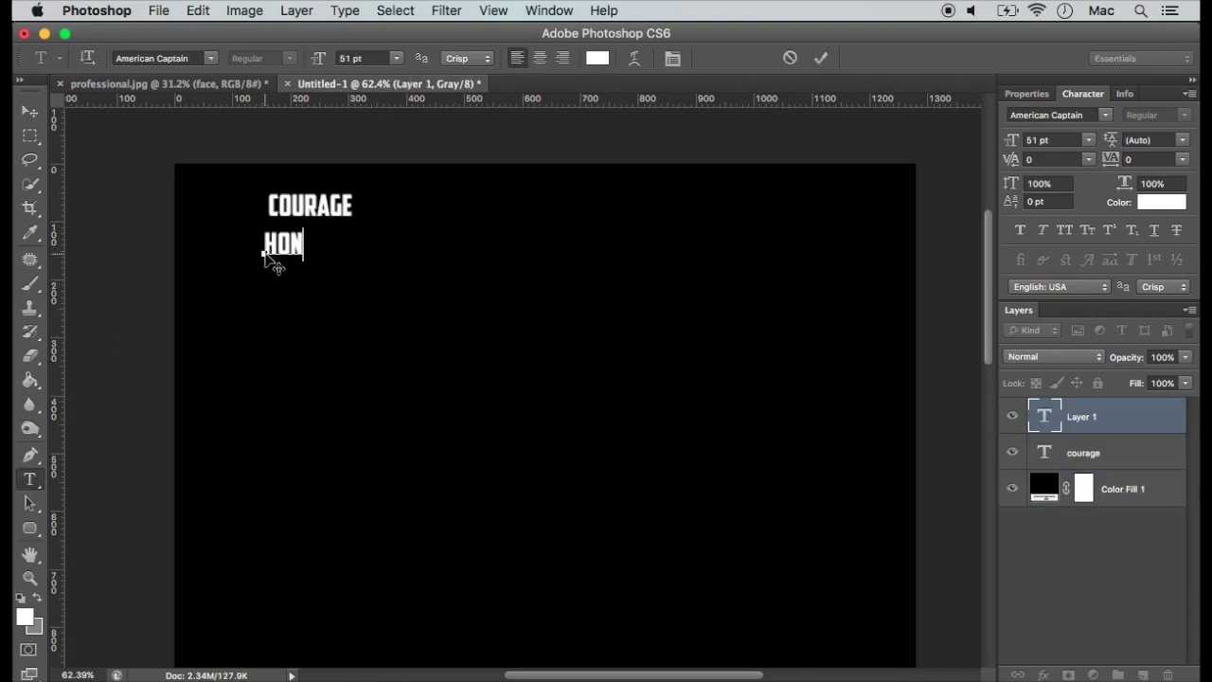
{"action": "type", "text": "esty"}
{"action": "left_click", "coordinate": [264, 289]}
{"action": "type", "text": "confidence"}
Step: Add three more separate text layers reading supportive, brave and love beneath the existing words
{"action": "left_click", "coordinate": [273, 347]}
{"action": "type", "text": "supporti"}
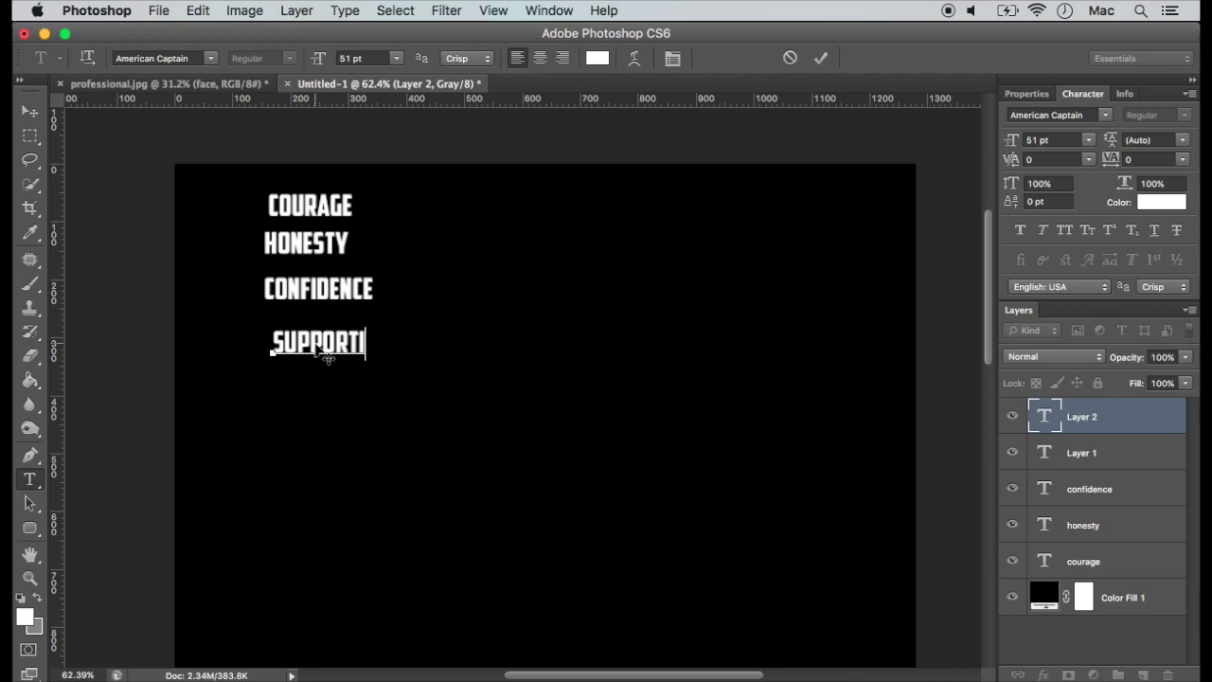
{"action": "type", "text": "ve"}
{"action": "left_click", "coordinate": [272, 387]}
{"action": "type", "text": "brave"}
{"action": "left_click", "coordinate": [276, 433]}
{"action": "type", "text": "love"}
Step: Move HONESTY to the right of COURAGE and scale CONFIDENCE down to fit directly beneath COURAGE
{"action": "left_click", "coordinate": [30, 111]}
{"action": "left_click", "coordinate": [341, 248]}
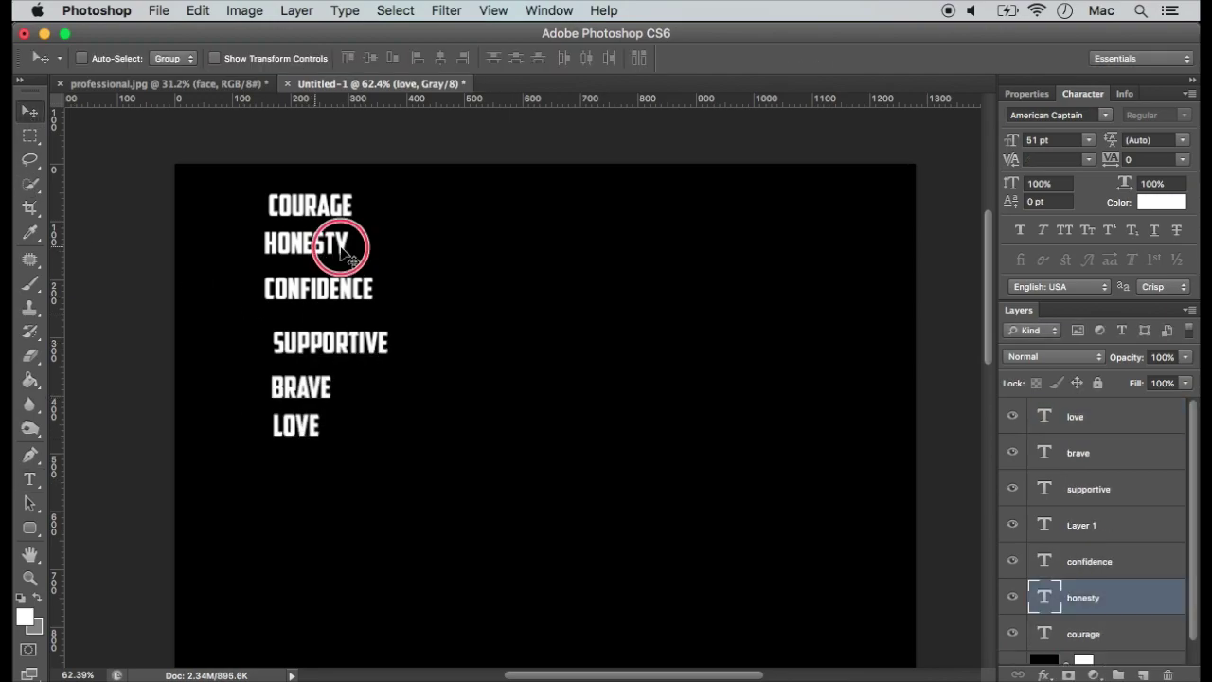
{"action": "left_click_drag", "start_coordinate": [341, 248], "coordinate": [428, 232]}
{"action": "left_click_drag", "start_coordinate": [351, 289], "coordinate": [347, 250]}
{"action": "key", "text": "ctrl+t"}
{"action": "key", "text": "Return"}
Step: Scale SUPPORTIVE down to HONESTY's width and place it directly above that word
{"action": "left_click_drag", "start_coordinate": [362, 347], "coordinate": [437, 236]}
{"action": "key", "text": "super+t"}
{"action": "key", "text": "Return"}
{"action": "mouse_move", "coordinate": [406, 213]}
{"action": "left_mouse_down"}
{"action": "mouse_move", "coordinate": [438, 210]}
{"action": "mouse_move", "coordinate": [393, 224]}
{"action": "mouse_move", "coordinate": [416, 224]}
{"action": "left_mouse_up"}
Step: Scale BRAVE down to 38 pt, rotate it -90 degrees and place it to the left of COURAGE
{"action": "left_click", "coordinate": [316, 394], "text": "super"}
{"action": "key", "text": "super+t"}
{"action": "left_click_drag", "start_coordinate": [316, 394], "coordinate": [227, 231]}
{"action": "left_click", "coordinate": [505, 57]}
{"action": "type", "text": "90"}
{"action": "key", "text": "Left"}
{"action": "key", "text": "Left"}
{"action": "type", "text": "-"}
{"action": "key", "text": "Return"}
{"action": "key", "text": "Return"}
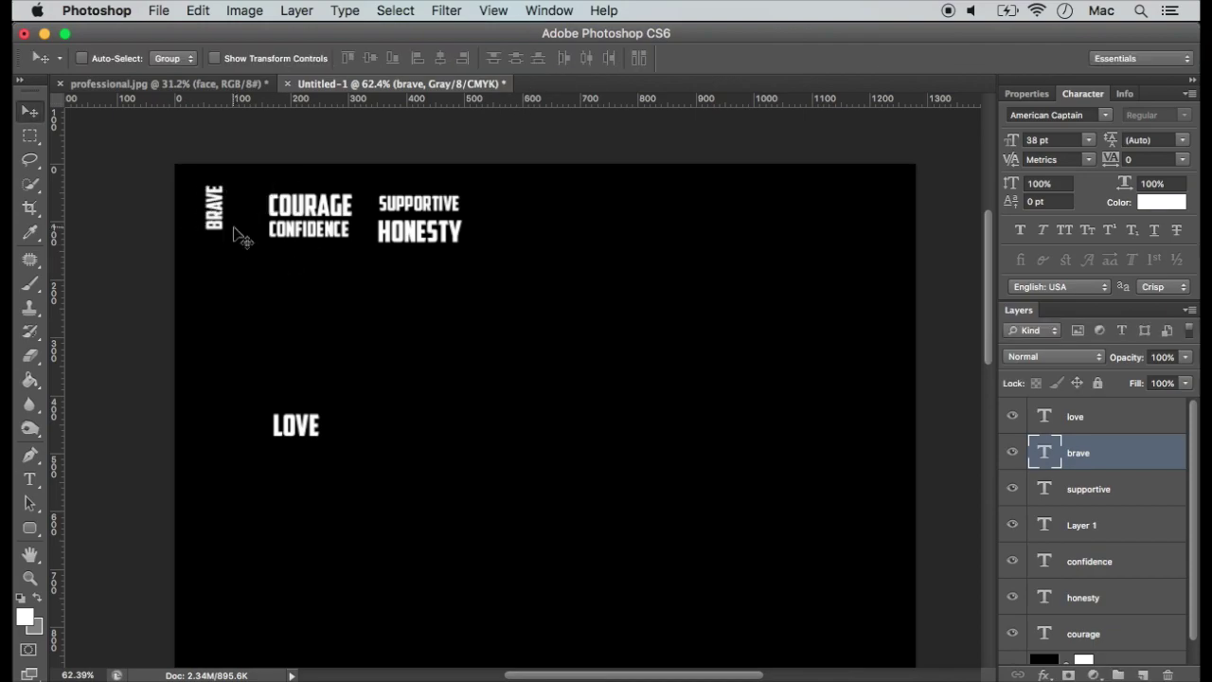
Step: Nudge the vertical BRAVE right and down so it sits beside the COURAGE and CONFIDENCE stack
{"action": "key", "text": "shift+Right"}
{"action": "key", "text": "shift+Right"}
{"action": "key", "text": "shift+Right"}
{"action": "key", "text": "shift+Right"}
{"action": "key", "text": "shift+Right"}
{"action": "key", "text": "shift+Right"}
{"action": "key", "text": "shift+Down"}
{"action": "key", "text": "shift+Down"}
{"action": "key", "text": "shift+Right"}
Step: Rotate LOVE 90 degrees and place it between the COURAGE/CONFIDENCE stack and the SUPPORTIVE/HONESTY stack
{"action": "left_click", "coordinate": [308, 436], "text": "ctrl"}
{"action": "key", "text": "ctrl+t"}
{"action": "left_click_drag", "start_coordinate": [308, 435], "coordinate": [381, 238]}
{"action": "left_click", "coordinate": [493, 58]}
{"action": "type", "text": "90"}
{"action": "key", "text": "Return"}
{"action": "key", "text": "Return"}
Step: Scale the vertical LOVE to 49.12 pt so it matches the height of the neighbouring word stack
{"action": "key", "text": "ctrl+plus"}
{"action": "key", "text": "ctrl+plus"}
{"action": "key", "text": "ctrl+plus"}
{"action": "key", "text": "ctrl+t"}
{"action": "left_click_drag", "start_coordinate": [516, 241], "coordinate": [506, 234]}
{"action": "key", "text": "Return"}
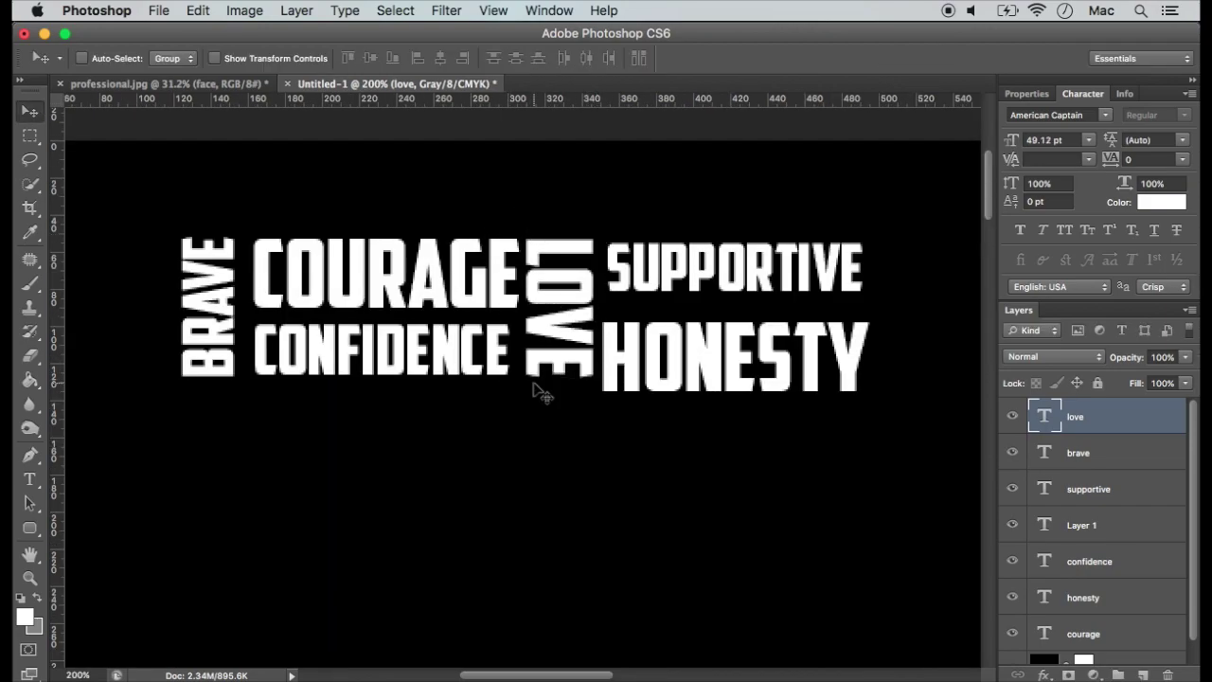
Step: Enlarge CONFIDENCE to COURAGE's width, then shift BRAVE closer and scale it slightly to fit the stack's height
{"action": "left_click", "coordinate": [473, 350], "text": "ctrl"}
{"action": "key", "text": "ctrl+t"}
{"action": "left_click_drag", "start_coordinate": [510, 316], "coordinate": [517, 312]}
{"action": "key", "text": "Return"}
{"action": "left_click_drag", "start_coordinate": [208, 305], "coordinate": [216, 304]}
{"action": "key", "text": "ctrl+t"}
{"action": "left_click_drag", "start_coordinate": [254, 382], "coordinate": [249, 377]}
Step: Tighten HONESTY under SUPPORTIVE and enlarge SUPPORTIVE so both words share the same width
{"action": "left_click", "coordinate": [754, 275], "text": "ctrl"}
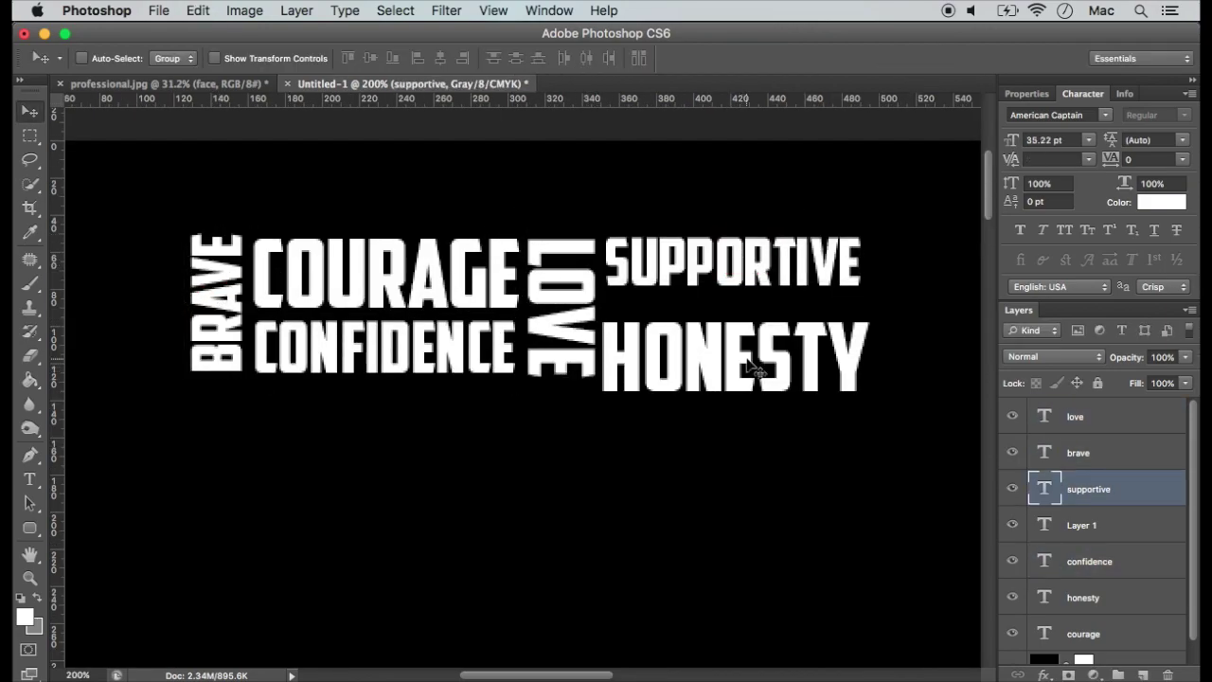
{"action": "left_click_drag", "start_coordinate": [753, 353], "coordinate": [752, 338]}
{"action": "left_click", "coordinate": [738, 270], "text": "ctrl"}
{"action": "key", "text": "ctrl+t"}
{"action": "left_click_drag", "start_coordinate": [863, 294], "coordinate": [876, 307]}
{"action": "key", "text": "Return"}
{"action": "left_click", "coordinate": [857, 332], "text": "ctrl"}
{"action": "key", "text": "ctrl+t"}
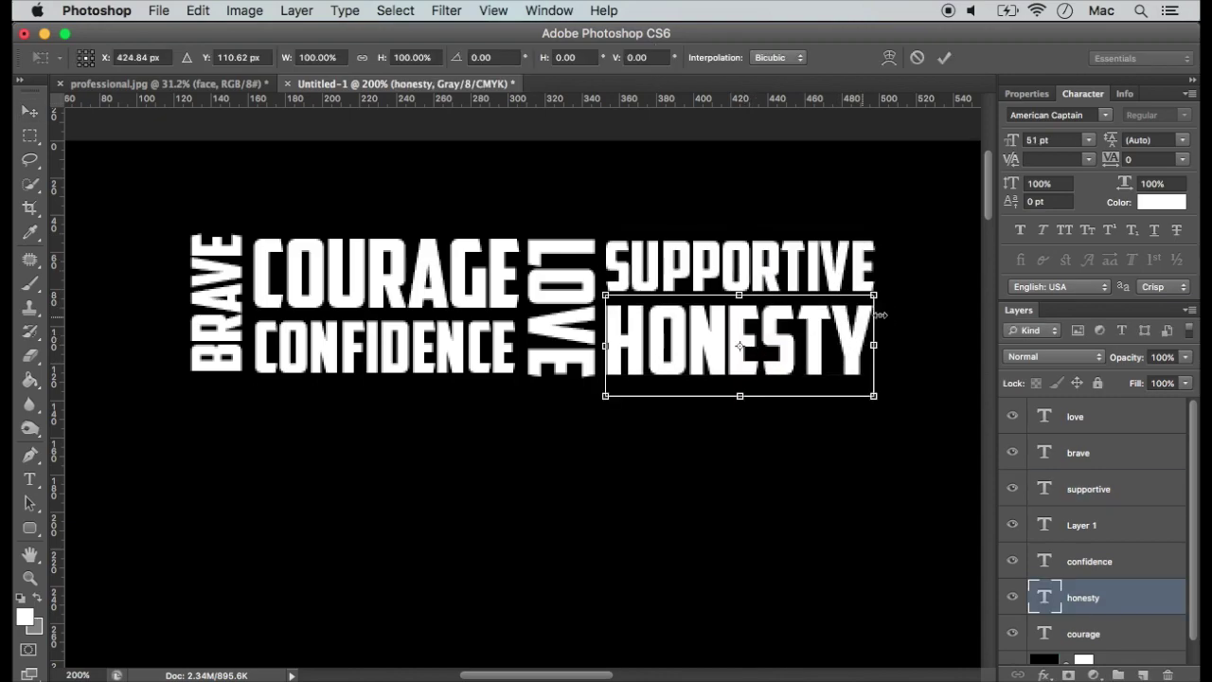
{"action": "key", "text": "Return"}
Step: Scale the vertical LOVE down slightly to 48.19 pt to fit the gap between the word stacks
{"action": "left_click", "coordinate": [573, 345], "text": "ctrl"}
{"action": "key", "text": "ctrl+t"}
{"action": "key", "text": "Return"}
Step: Convert all the text layers, from love to courage, into a single smart object above the black fill
{"action": "key", "text": "ctrl+minus"}
{"action": "scroll", "coordinate": [323, 284], "scroll_direction": "left", "scroll_amount": 2}
{"action": "left_click", "coordinate": [1088, 417]}
{"action": "scroll", "coordinate": [1098, 492], "scroll_direction": "down", "scroll_amount": 2}
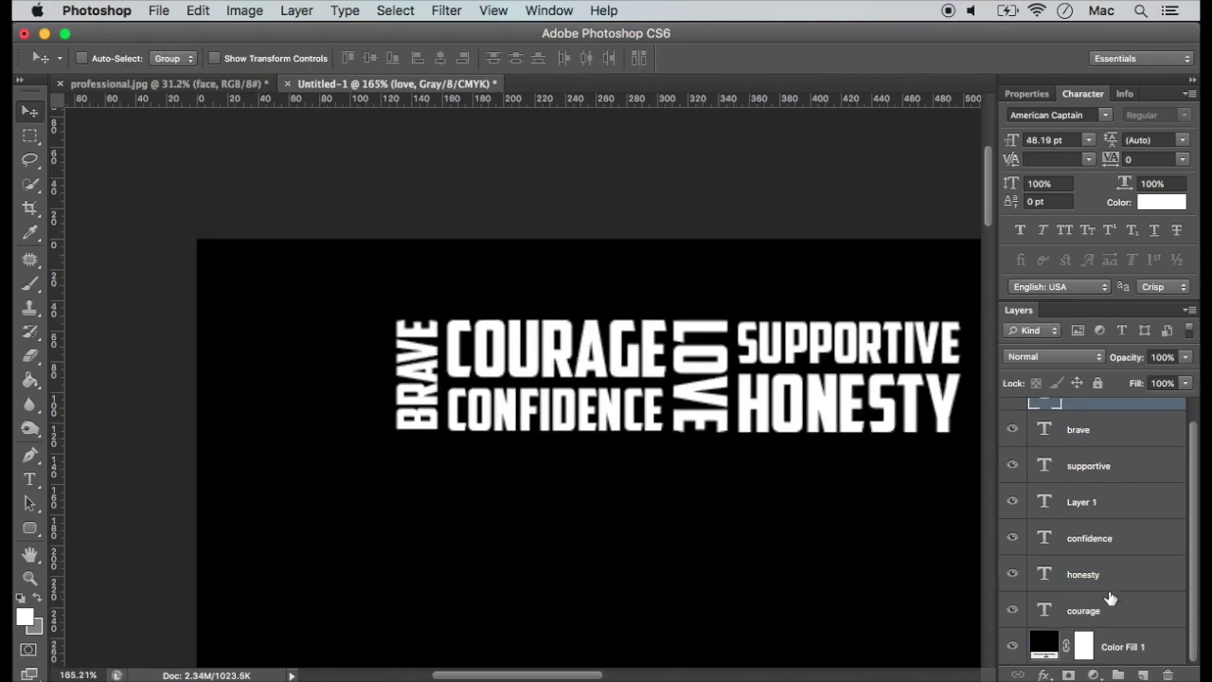
{"action": "left_click", "coordinate": [1108, 602], "text": "shift"}
{"action": "right_click", "coordinate": [1108, 600]}
{"action": "left_click", "coordinate": [1043, 148]}
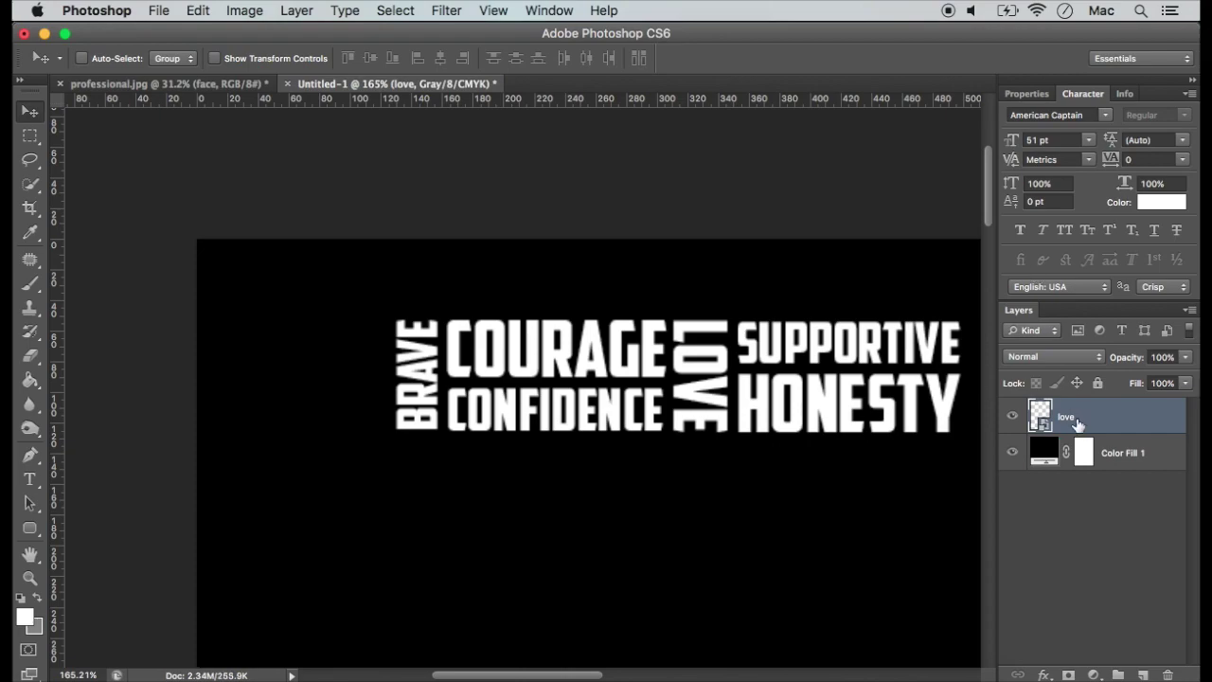
Step: Nudge the word block smart object into the top-left corner of the canvas
{"action": "key", "text": "shift+Left"}
{"action": "key", "text": "shift+Left"}
{"action": "key", "text": "shift+Left"}
{"action": "key", "text": "shift+Left"}
{"action": "key", "text": "shift+Left"}
{"action": "key", "text": "shift+Left"}
{"action": "key", "text": "shift+Left"}
{"action": "key", "text": "shift+Left"}
{"action": "key", "text": "shift+Left"}
{"action": "key", "text": "shift+Left"}
{"action": "key", "text": "shift+Left"}
{"action": "key", "text": "shift+Up"}
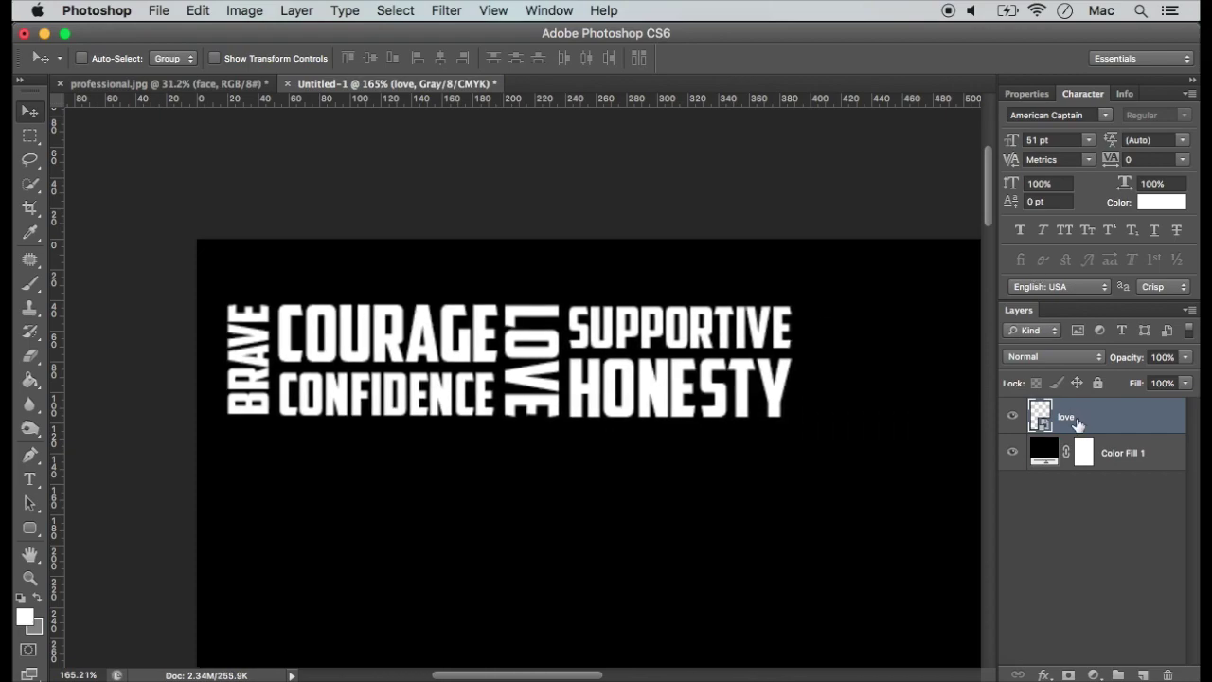
{"action": "key", "text": "shift+Up"}
{"action": "key", "text": "shift+Up"}
{"action": "key", "text": "shift+Up"}
{"action": "key", "text": "shift+Up"}
{"action": "key", "text": "shift+Left"}
{"action": "key", "text": "shift+Left"}
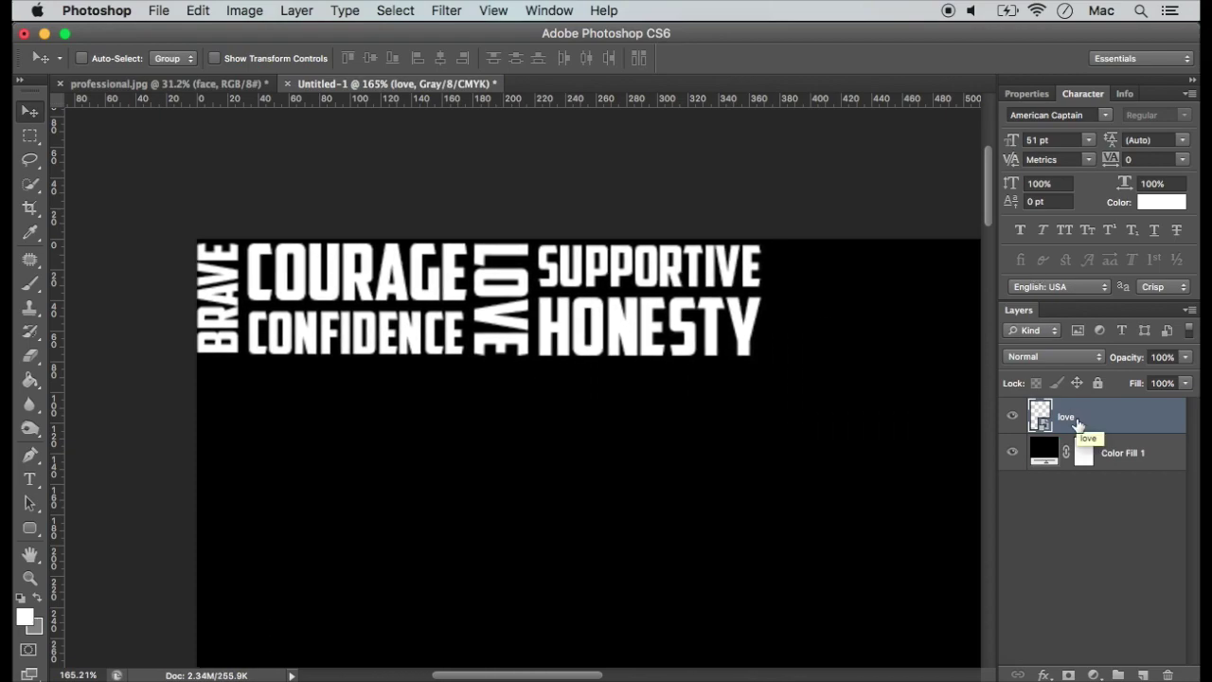
Step: Duplicate the word block, place the copy directly to its right, and merge both into one layer
{"action": "key", "text": "super+j"}
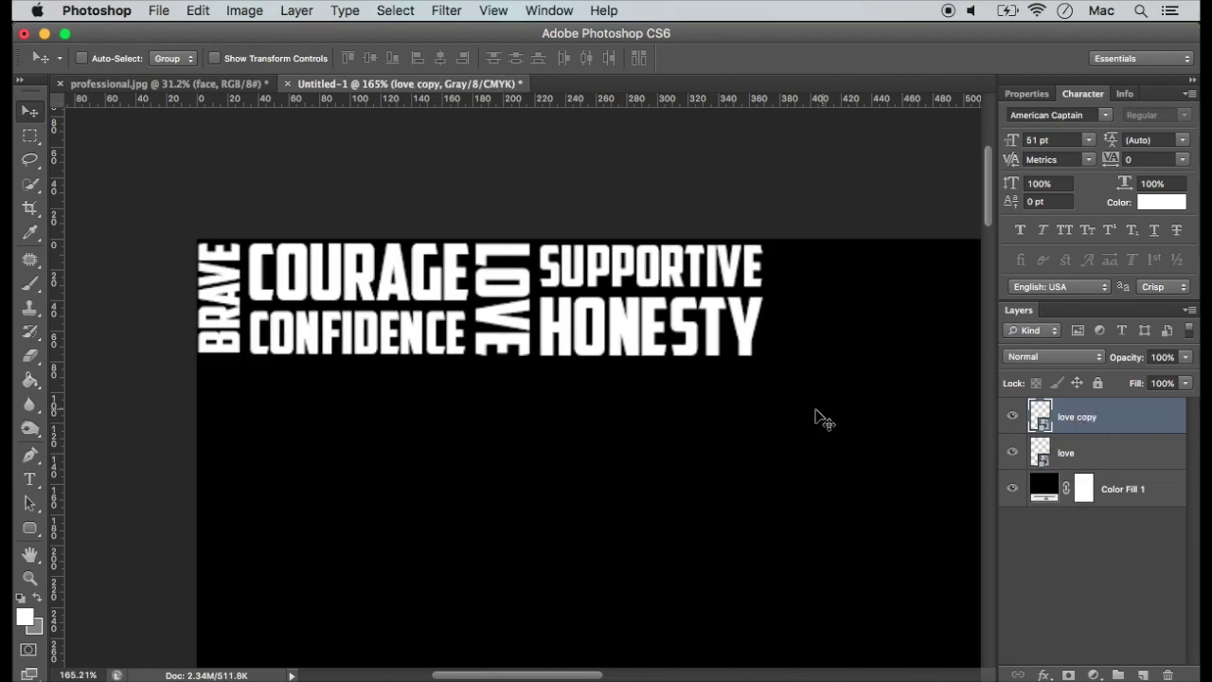
{"action": "left_click_drag", "start_coordinate": [388, 312], "coordinate": [949, 331]}
{"action": "scroll", "coordinate": [682, 333], "scroll_direction": "right", "scroll_amount": 10}
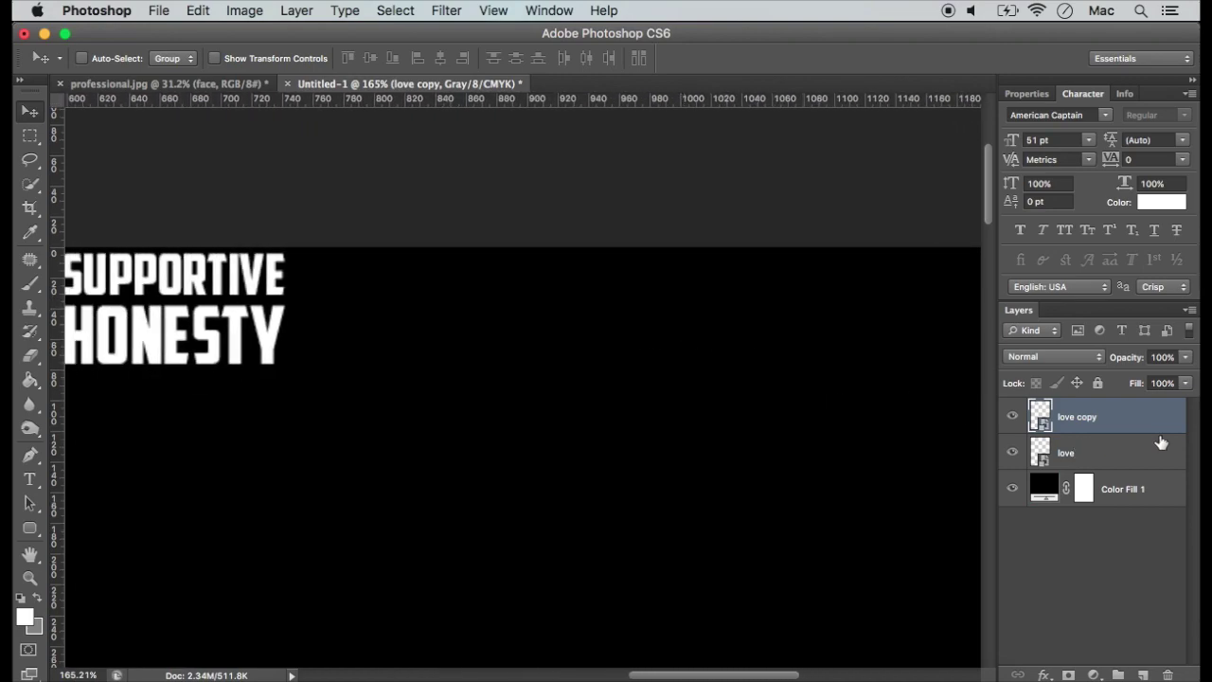
{"action": "left_click", "coordinate": [1126, 454], "text": "shift"}
{"action": "key", "text": "super+e"}
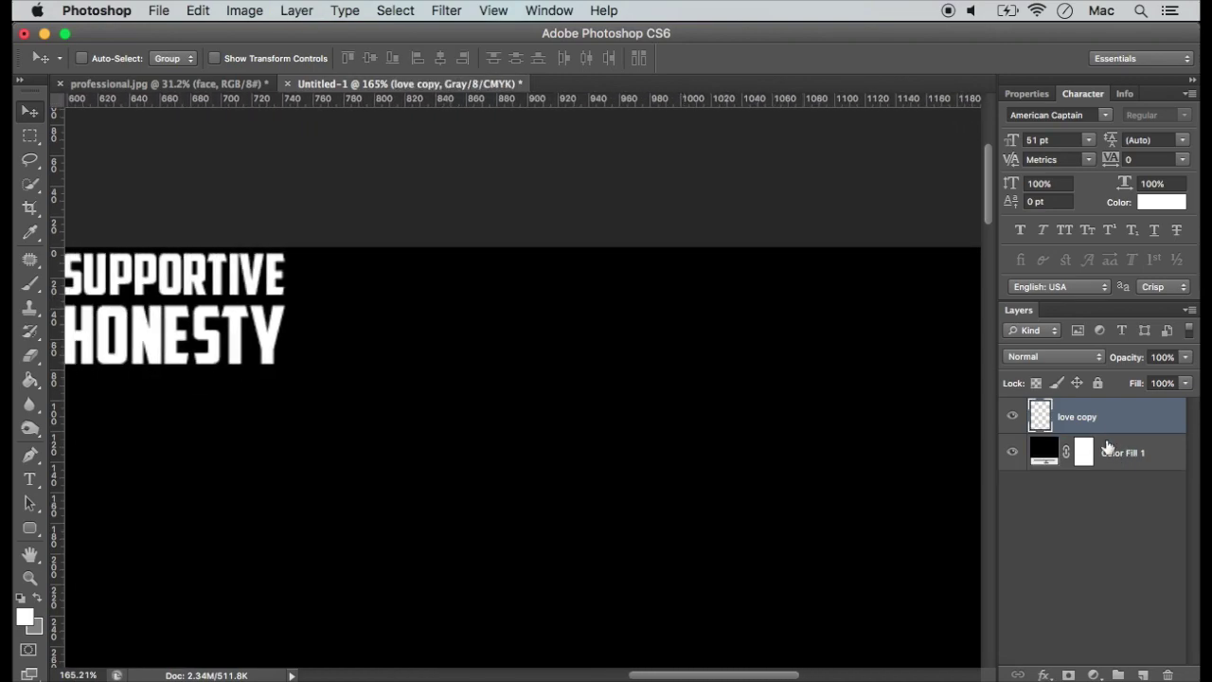
Step: Copy the merged strip end to end across the rest of the canvas width and merge the row into one layer
{"action": "left_click_drag", "start_coordinate": [137, 335], "coordinate": [994, 339], "text": "alt"}
{"action": "left_click_drag", "start_coordinate": [306, 345], "coordinate": [593, 347]}
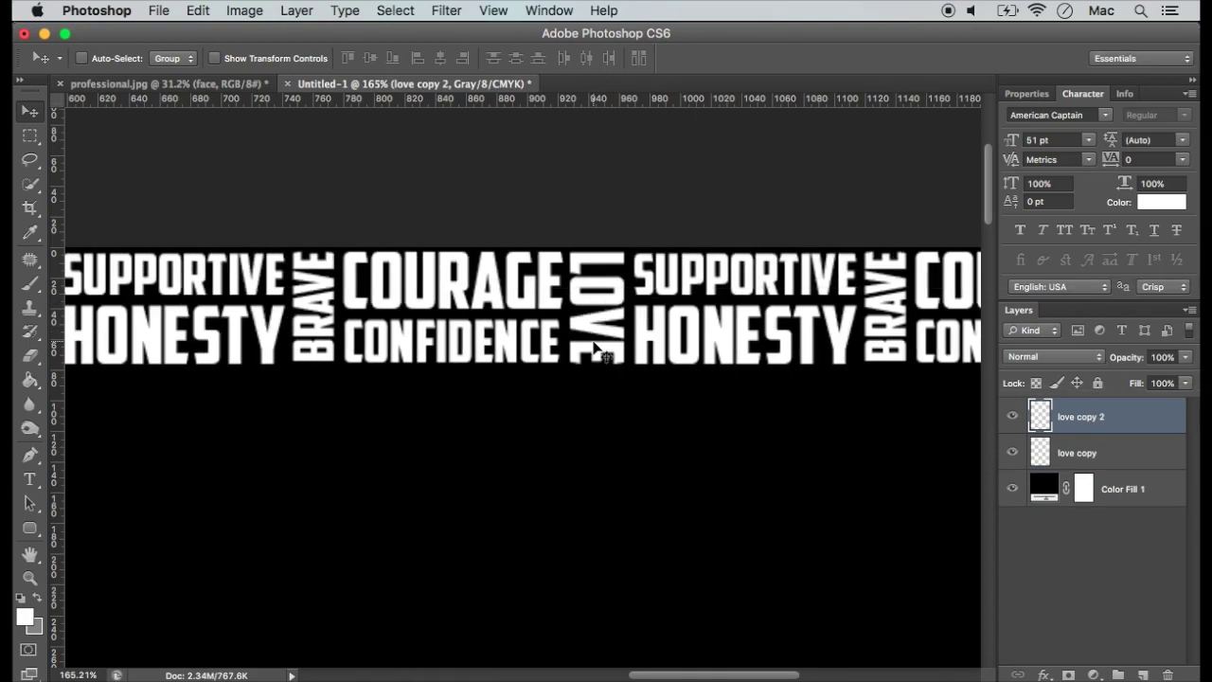
{"action": "scroll", "coordinate": [592, 347], "scroll_direction": "right", "scroll_amount": 6}
{"action": "scroll", "coordinate": [387, 355], "scroll_direction": "left", "scroll_amount": 10}
{"action": "scroll", "coordinate": [396, 362], "scroll_direction": "left", "scroll_amount": 8}
{"action": "left_click", "coordinate": [1077, 452], "text": "shift"}
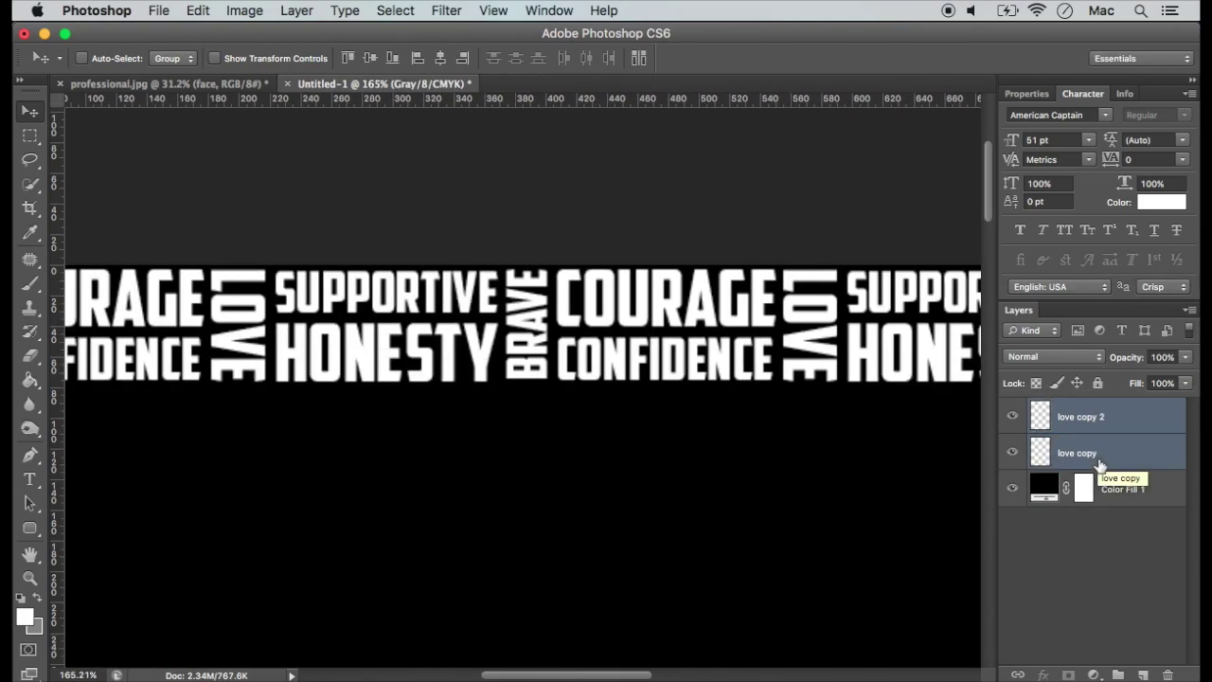
{"action": "key", "text": "super+e"}
Step: Duplicate the word row, place the copy directly beneath it and shift it left for a staggered pattern
{"action": "key", "text": "super+j"}
{"action": "left_click_drag", "start_coordinate": [975, 327], "coordinate": [975, 455]}
{"action": "key", "text": "shift+Left"}
{"action": "key", "text": "shift+Left"}
{"action": "key", "text": "shift+Left"}
{"action": "key", "text": "shift+Left"}
{"action": "scroll", "coordinate": [779, 425], "scroll_direction": "left", "scroll_amount": 5}
{"action": "key", "text": "shift+Left"}
{"action": "key", "text": "shift+Left"}
{"action": "key", "text": "shift+Left"}
{"action": "key", "text": "shift+Left"}
{"action": "key", "text": "shift+Left"}
{"action": "key", "text": "shift+Left"}
{"action": "key", "text": "Up"}
{"action": "key", "text": "Up"}
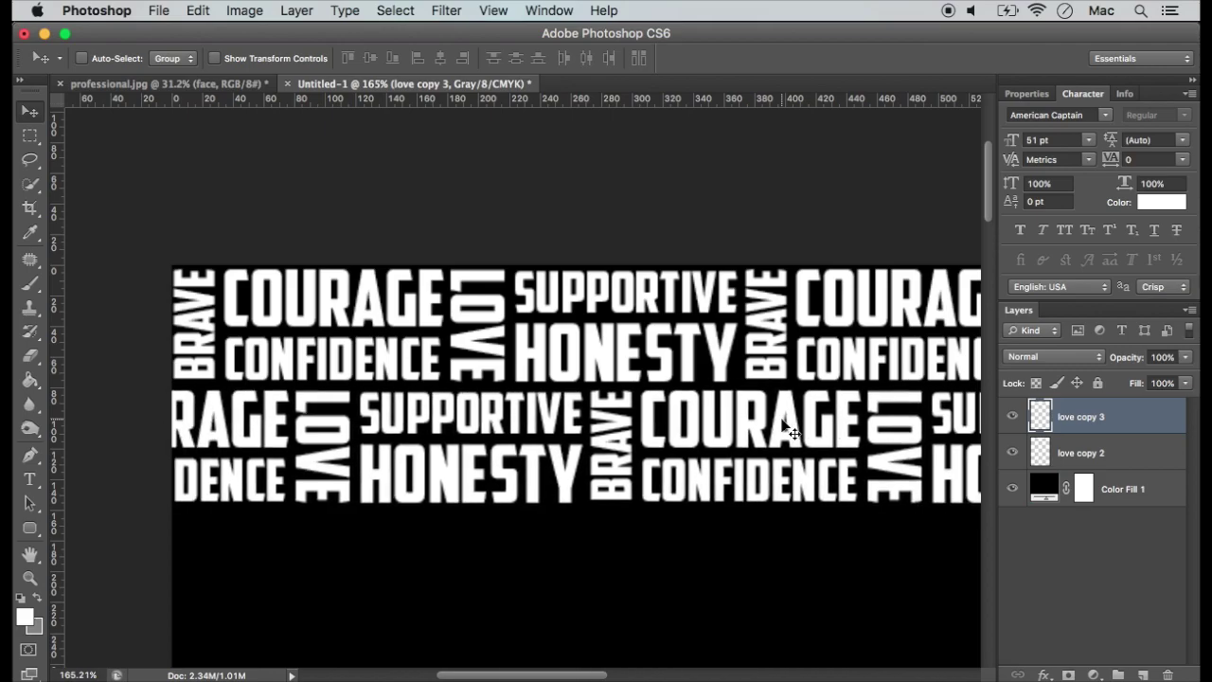
Step: Merge the two staggered word rows into one layer
{"action": "scroll", "coordinate": [632, 419], "scroll_direction": "right", "scroll_amount": 12}
{"action": "left_click", "coordinate": [1076, 453], "text": "shift"}
{"action": "key", "text": "super+e"}
Step: Duplicate the staggered two-row block, place the copy directly beneath it, and merge both into one layer
{"action": "key", "text": "super+j"}
{"action": "key", "text": "shift+Down"}
{"action": "key", "text": "shift+Down"}
{"action": "key", "text": "shift+Down"}
{"action": "key", "text": "shift+Down"}
{"action": "key", "text": "shift+Down"}
{"action": "key", "text": "shift+Down"}
{"action": "key", "text": "shift+Down"}
{"action": "key", "text": "shift+Down"}
{"action": "key", "text": "shift+Down"}
{"action": "key", "text": "shift+Down"}
{"action": "key", "text": "shift+Down"}
{"action": "key", "text": "shift+Down"}
{"action": "key", "text": "shift+Down"}
{"action": "key", "text": "shift+Down"}
{"action": "key", "text": "shift+Down"}
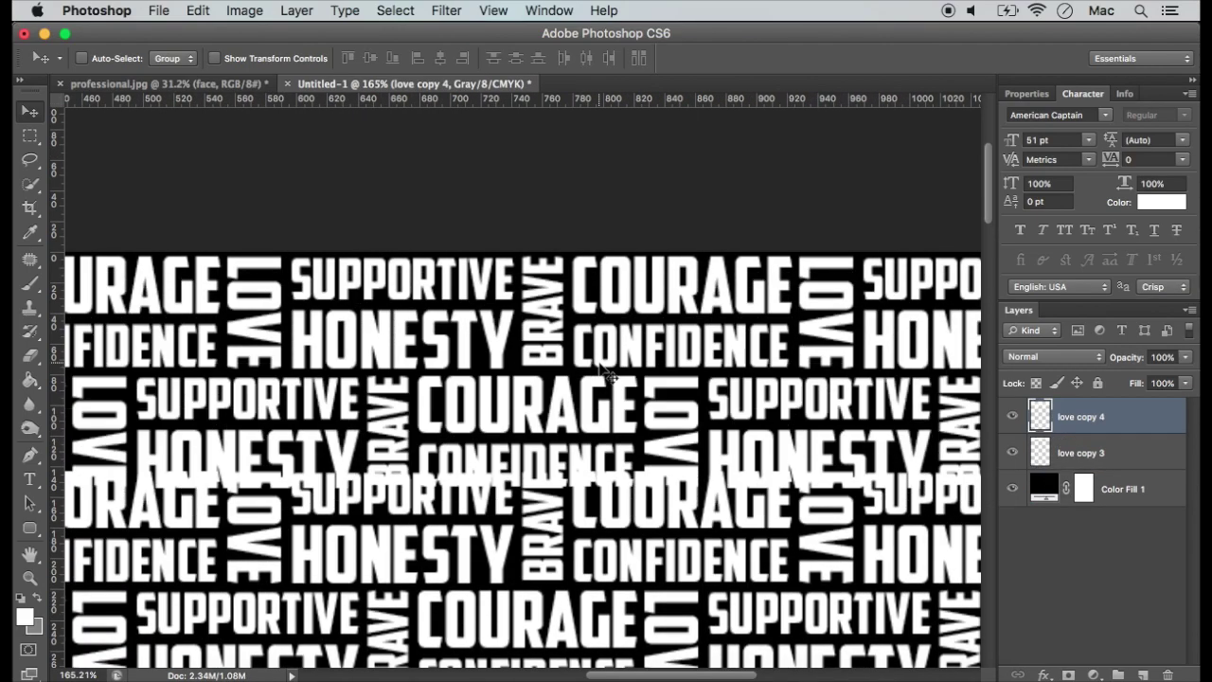
{"action": "key", "text": "Down"}
{"action": "key", "text": "Down"}
{"action": "key", "text": "Down"}
{"action": "left_click", "coordinate": [1076, 453], "text": "shift"}
{"action": "key", "text": "super+e"}
Step: Duplicate the four-row word block, align the copy directly below it, and merge the two layers
{"action": "scroll", "coordinate": [750, 421], "scroll_direction": "down", "scroll_amount": 8}
{"action": "scroll", "coordinate": [750, 421], "scroll_direction": "down", "scroll_amount": 1}
{"action": "key", "text": "super+j"}
{"action": "key", "text": "shift+Down"}
{"action": "key", "text": "shift+Down"}
{"action": "key", "text": "shift+Down"}
{"action": "key", "text": "shift+Down"}
{"action": "key", "text": "shift+Down"}
{"action": "key", "text": "shift+Down"}
{"action": "key", "text": "shift+Down"}
{"action": "key", "text": "shift+Down"}
{"action": "key", "text": "shift+Down"}
{"action": "key", "text": "shift+Down"}
{"action": "key", "text": "shift+Down"}
{"action": "key", "text": "shift+Down"}
{"action": "key", "text": "shift+Down"}
{"action": "key", "text": "shift+Down"}
{"action": "key", "text": "shift+Down"}
{"action": "key", "text": "shift+Down"}
{"action": "key", "text": "shift+Down"}
{"action": "key", "text": "shift+Down"}
{"action": "key", "text": "shift+Down"}
{"action": "key", "text": "shift+Down"}
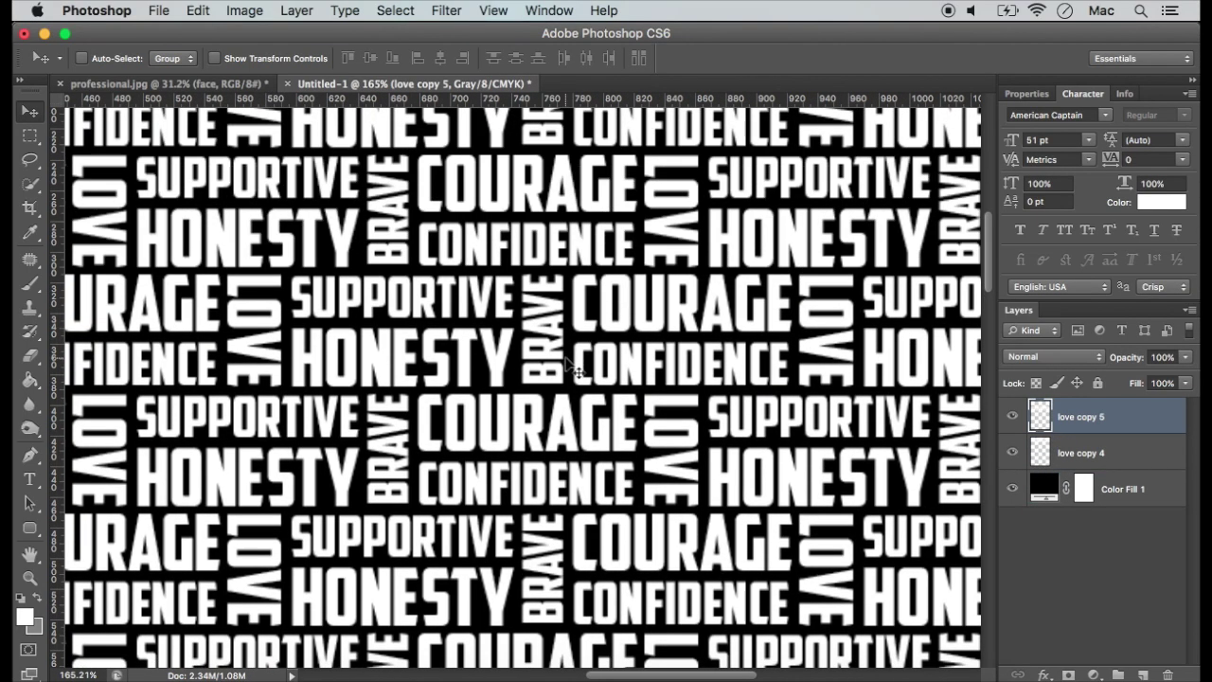
{"action": "left_click", "coordinate": [1076, 452], "text": "shift"}
{"action": "key", "text": "super+e"}
Step: Duplicate the eight-row word block, place the copy flush beneath it, and merge both into one layer
{"action": "scroll", "coordinate": [736, 464], "scroll_direction": "down", "scroll_amount": 8}
{"action": "key", "text": "super+j"}
{"action": "key", "text": "shift+Down"}
{"action": "key", "text": "shift+Down"}
{"action": "key", "text": "shift+Down"}
{"action": "key", "text": "shift+Down"}
{"action": "key", "text": "shift+Down"}
{"action": "key", "text": "shift+Down"}
{"action": "key", "text": "shift+Down"}
{"action": "key", "text": "shift+Down"}
{"action": "key", "text": "shift+Down"}
{"action": "key", "text": "shift+Down"}
{"action": "key", "text": "shift+Down"}
{"action": "key", "text": "shift+Down"}
{"action": "key", "text": "shift+Down"}
{"action": "key", "text": "shift+Down"}
{"action": "key", "text": "shift+Down"}
{"action": "key", "text": "shift+Down"}
{"action": "key", "text": "shift+Down"}
{"action": "key", "text": "shift+Down"}
{"action": "key", "text": "shift+Down"}
{"action": "key", "text": "shift+Down"}
{"action": "mouse_move", "coordinate": [559, 343]}
{"action": "left_mouse_down"}
{"action": "mouse_move", "coordinate": [560, 402]}
{"action": "mouse_move", "coordinate": [559, 356]}
{"action": "left_mouse_up"}
{"action": "scroll", "coordinate": [795, 460], "scroll_direction": "down", "scroll_amount": 6}
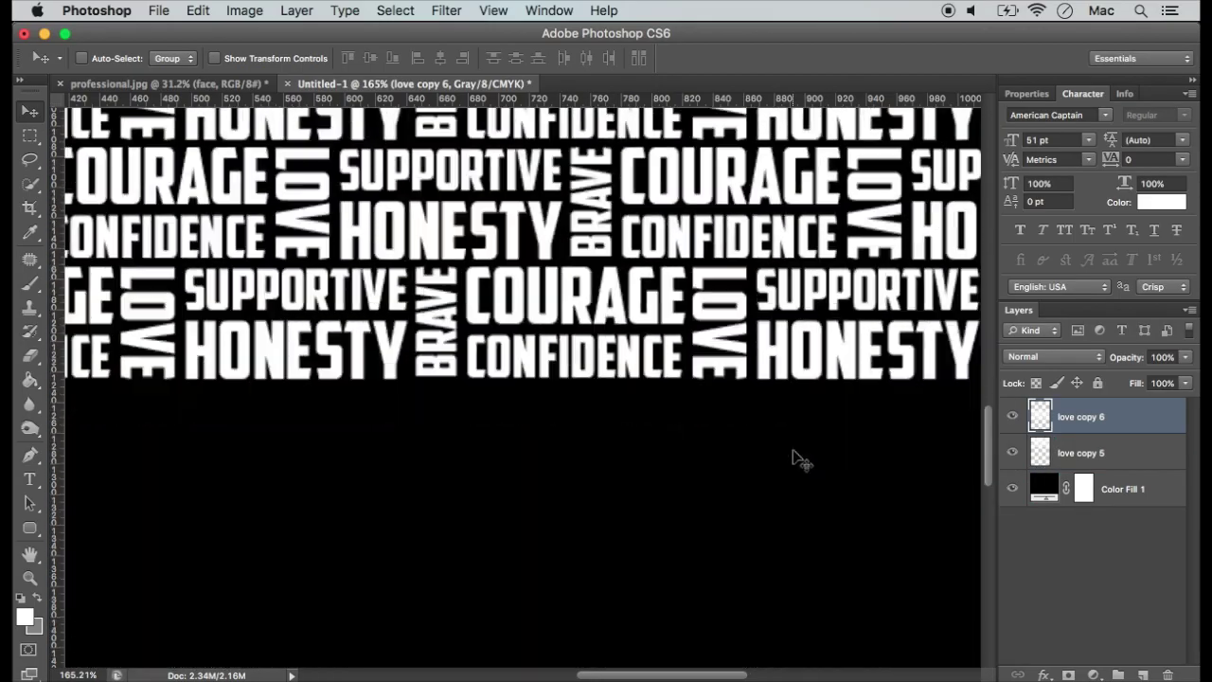
{"action": "scroll", "coordinate": [795, 461], "scroll_direction": "down", "scroll_amount": 4}
{"action": "left_click", "coordinate": [1106, 452]}
{"action": "left_click", "coordinate": [1106, 417], "text": "shift"}
{"action": "key", "text": "super+e"}
Step: Duplicate the sixteen-row word block to fill the rest of the canvas height and merge it into a single pattern layer
{"action": "scroll", "coordinate": [861, 440], "scroll_direction": "down", "scroll_amount": 3}
{"action": "key", "text": "super+j"}
{"action": "left_click_drag", "start_coordinate": [568, 161], "coordinate": [540, 384]}
{"action": "scroll", "coordinate": [527, 369], "scroll_direction": "down", "scroll_amount": 8}
{"action": "scroll", "coordinate": [526, 366], "scroll_direction": "down", "scroll_amount": 6}
{"action": "left_click", "coordinate": [1058, 449], "text": "shift"}
{"action": "key", "text": "super+e"}
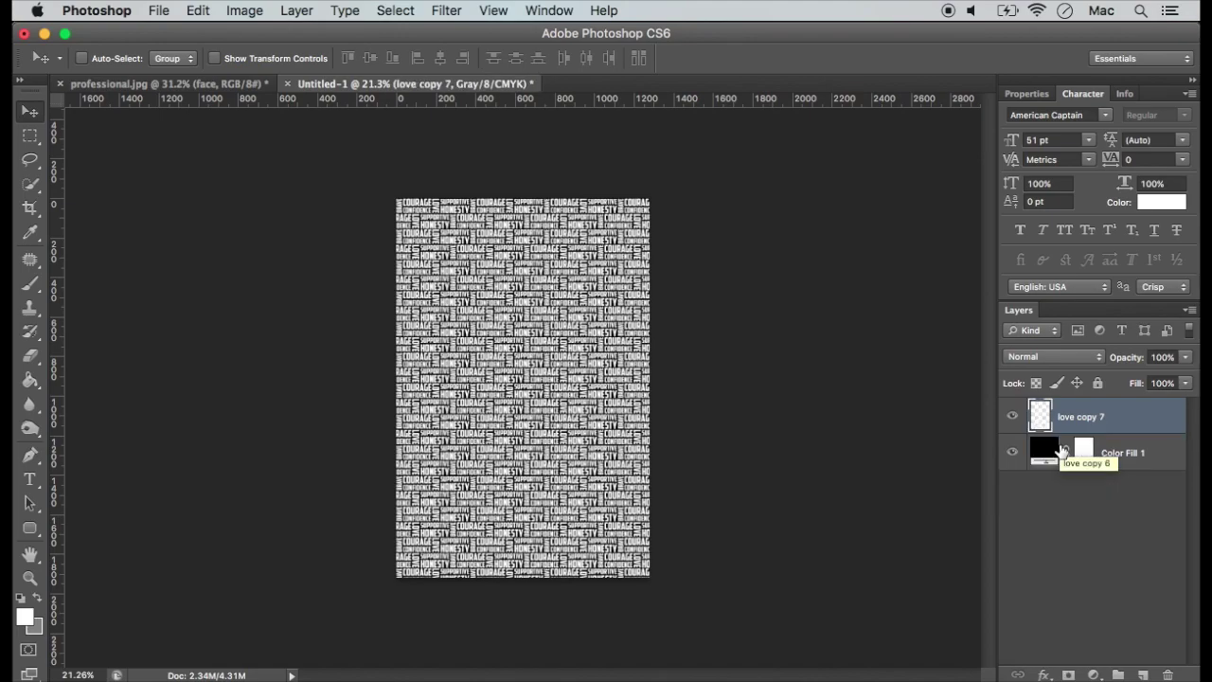
{"action": "scroll", "coordinate": [508, 324], "scroll_direction": "up", "scroll_amount": 2}
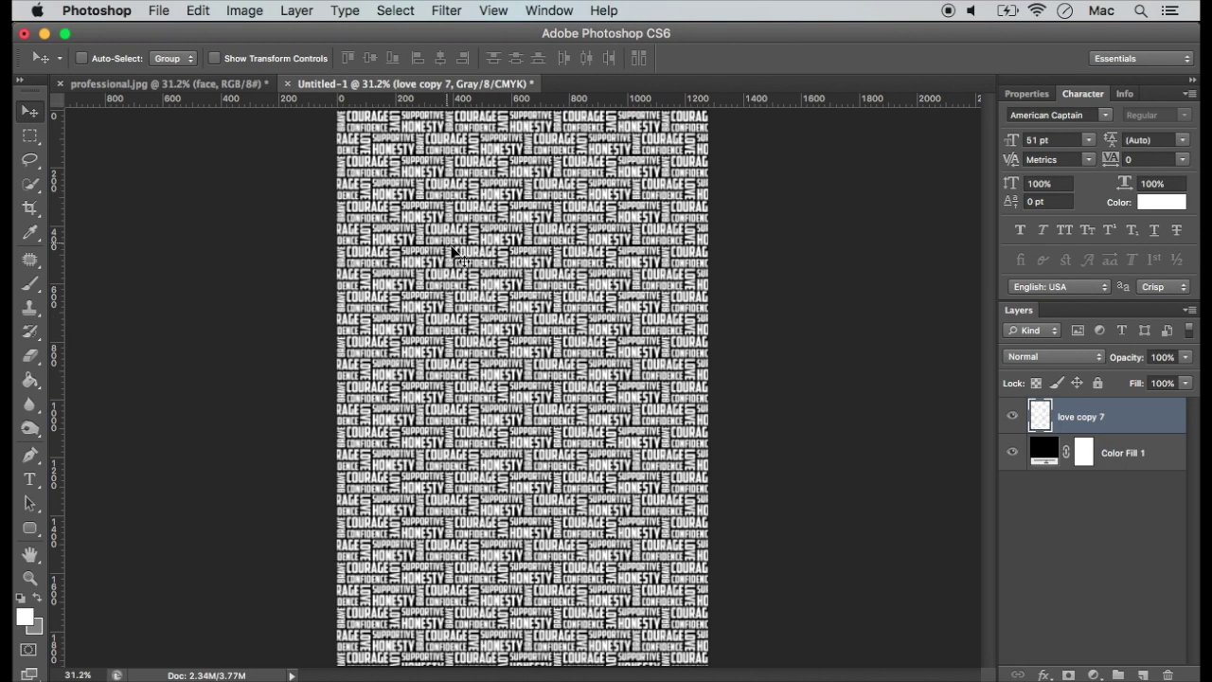
Step: Convert the word pattern layer to a smart object and bring it into the professional.jpg document
{"action": "right_click", "coordinate": [1126, 416]}
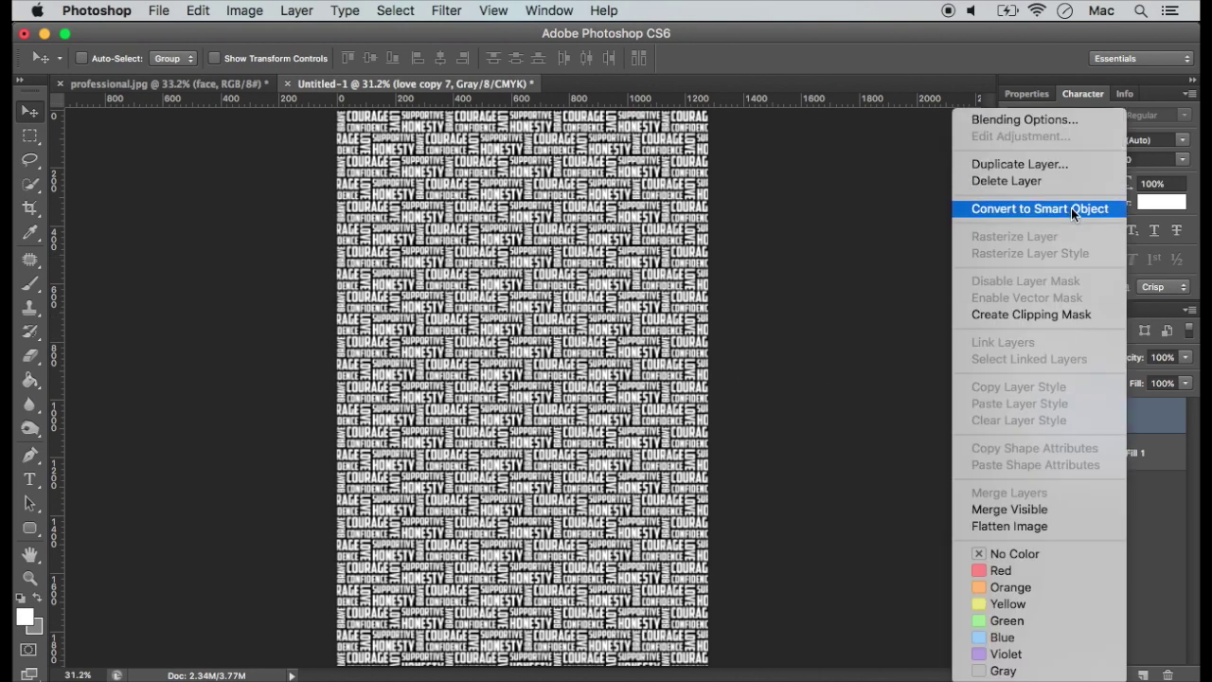
{"action": "left_click", "coordinate": [1071, 208]}
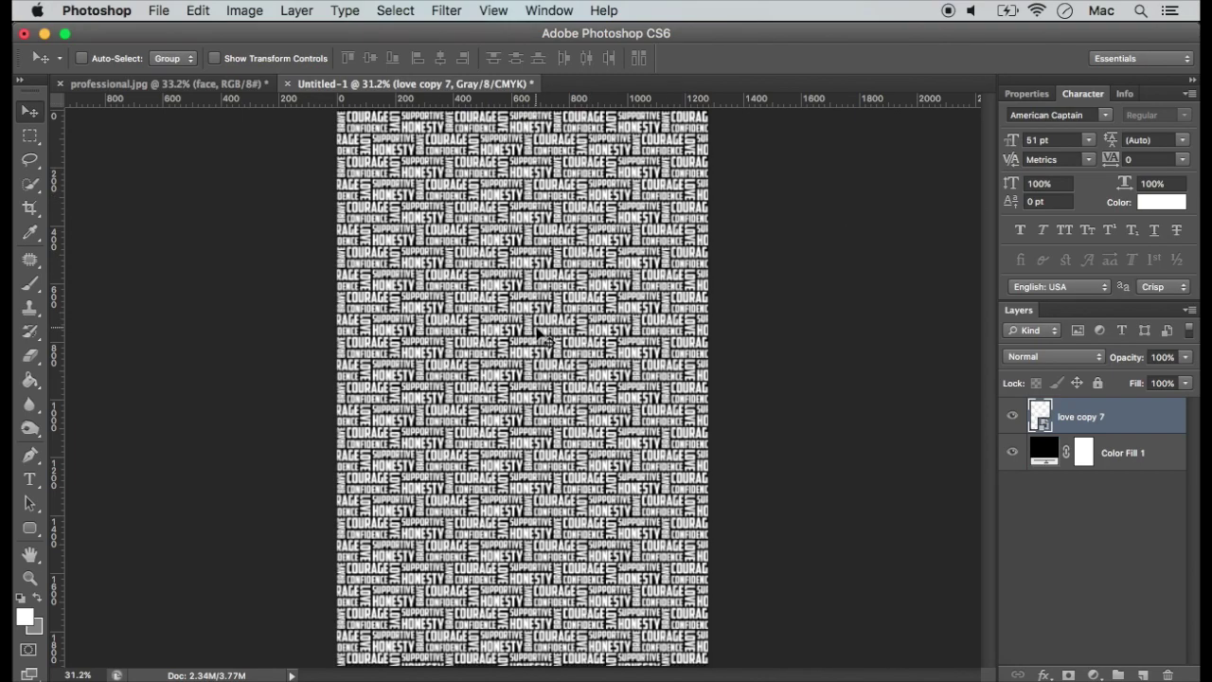
{"action": "left_click", "coordinate": [231, 84]}
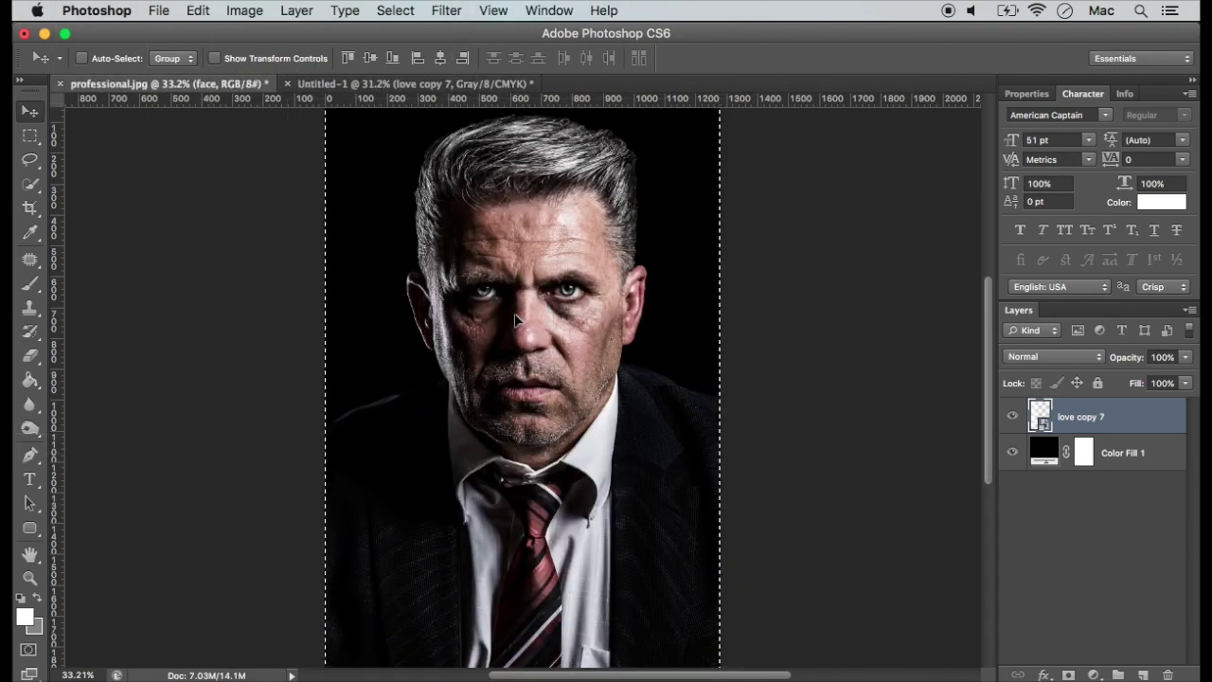
{"action": "left_click_drag", "start_coordinate": [517, 320], "coordinate": [517, 320]}
{"action": "scroll", "coordinate": [602, 398], "scroll_direction": "up", "scroll_amount": 1}
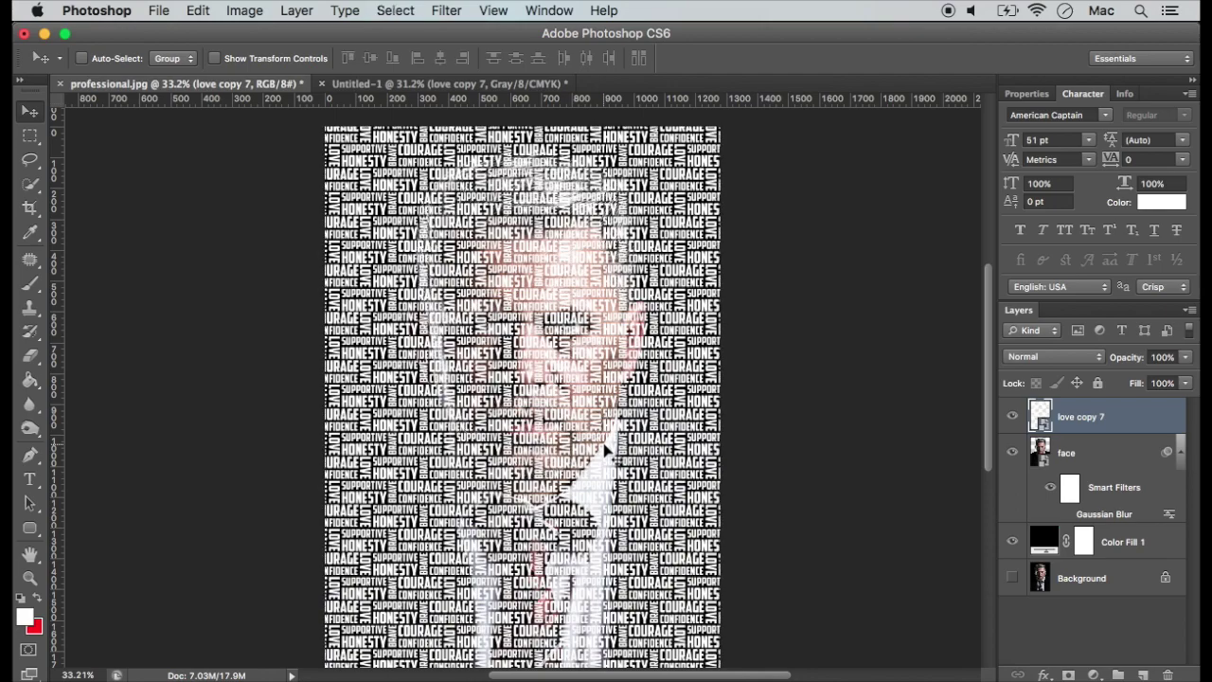
Step: Position the word pattern over the portrait so that it covers the whole canvas
{"action": "left_click_drag", "start_coordinate": [606, 453], "coordinate": [592, 381]}
{"action": "left_click", "coordinate": [1011, 416]}
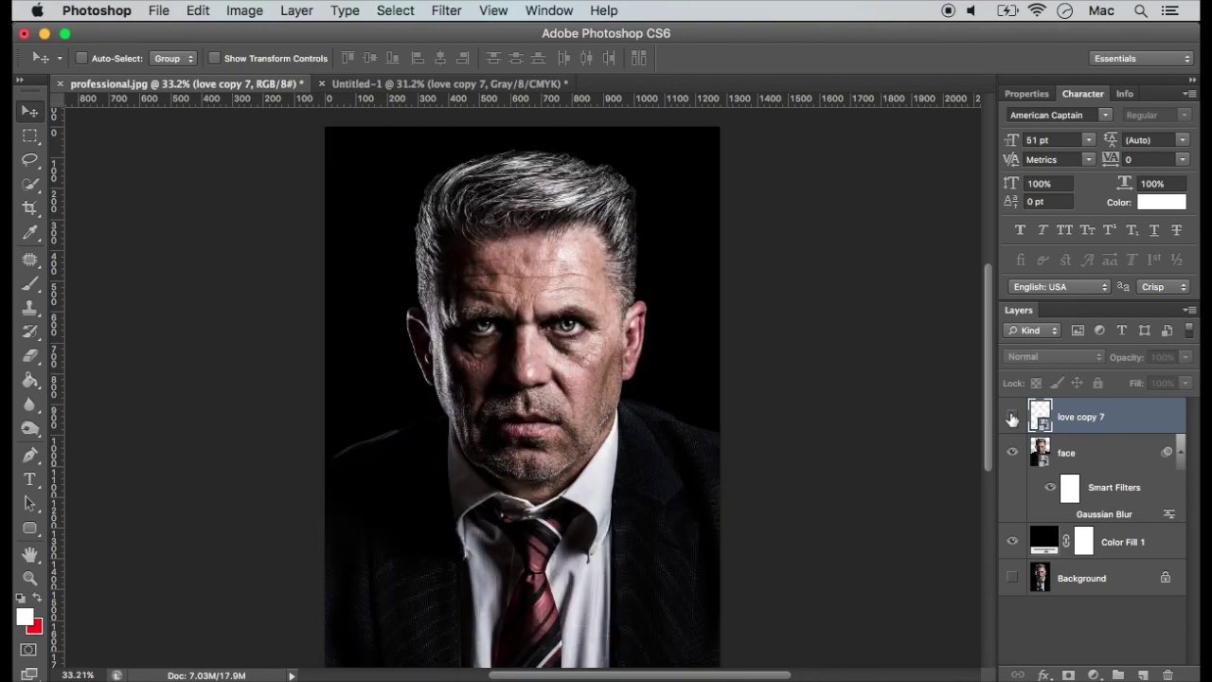
{"action": "left_click", "coordinate": [1011, 415]}
{"action": "key", "text": "shift+Down"}
{"action": "key", "text": "shift+Down"}
{"action": "key", "text": "shift+Down"}
{"action": "key", "text": "shift+Up"}
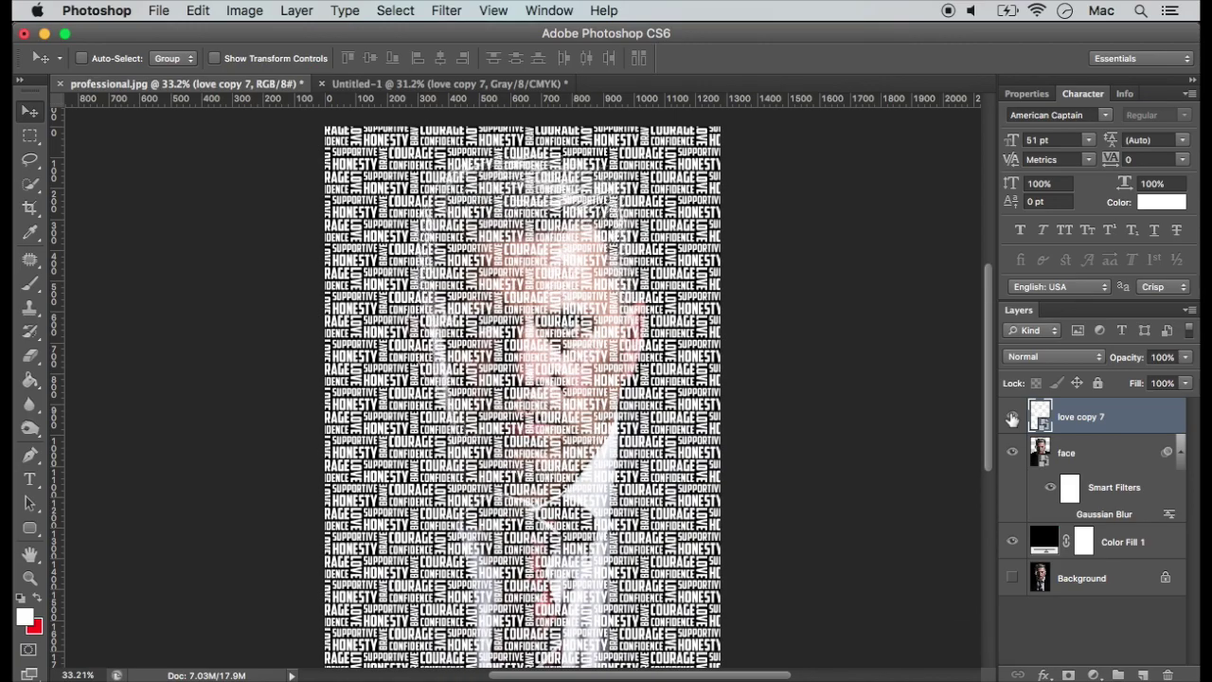
{"action": "scroll", "coordinate": [1015, 375], "scroll_direction": "down", "scroll_amount": 1}
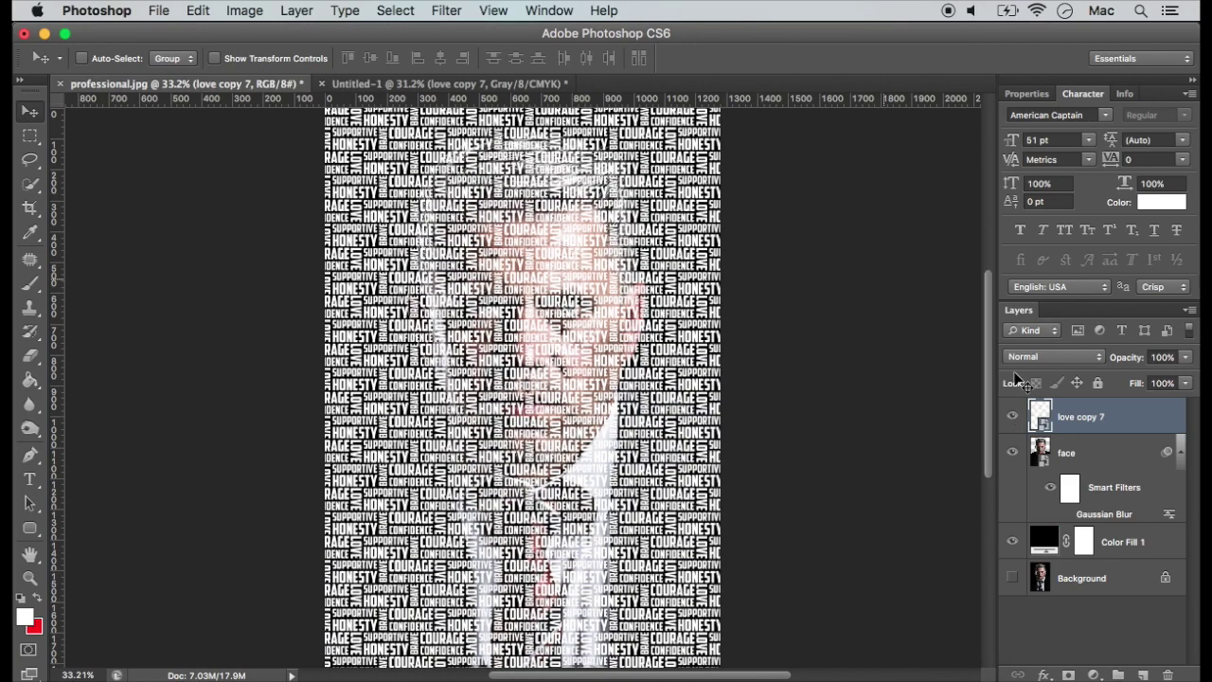
Step: Add a drop shadow to the word pattern layer with distance 0 px and size 21 px
{"action": "right_click", "coordinate": [1116, 408]}
{"action": "left_click", "coordinate": [985, 38]}
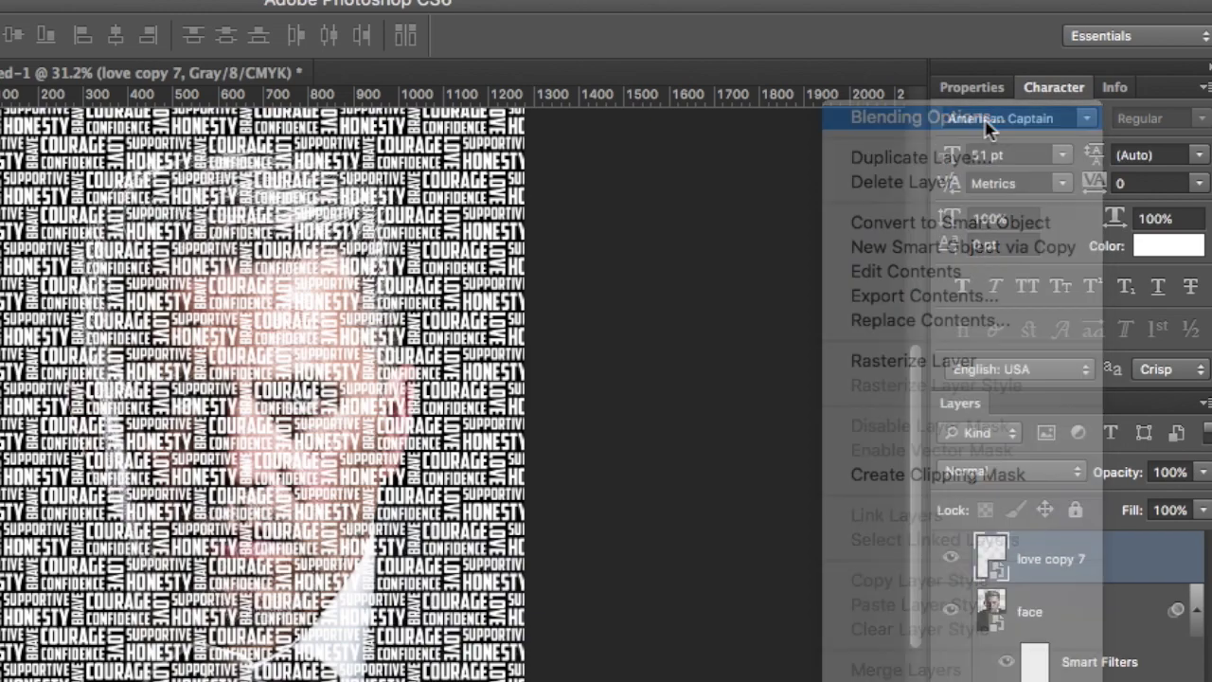
{"action": "left_click", "coordinate": [472, 448]}
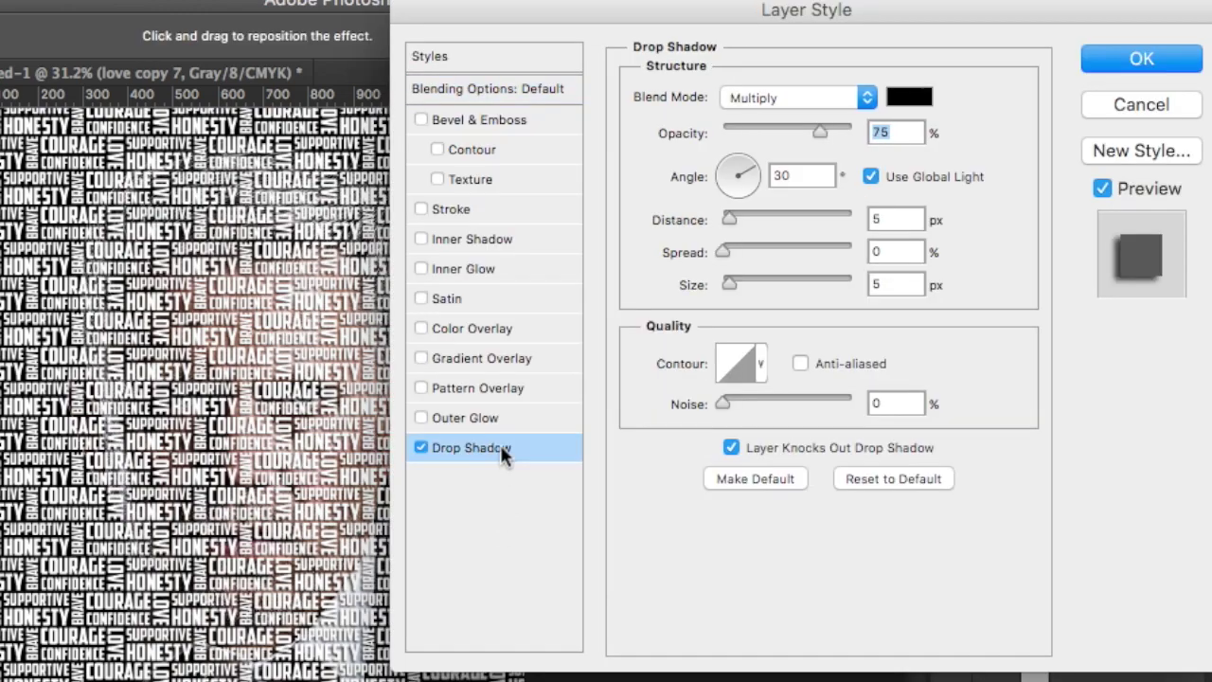
{"action": "double_click", "coordinate": [894, 220]}
{"action": "type", "text": "0"}
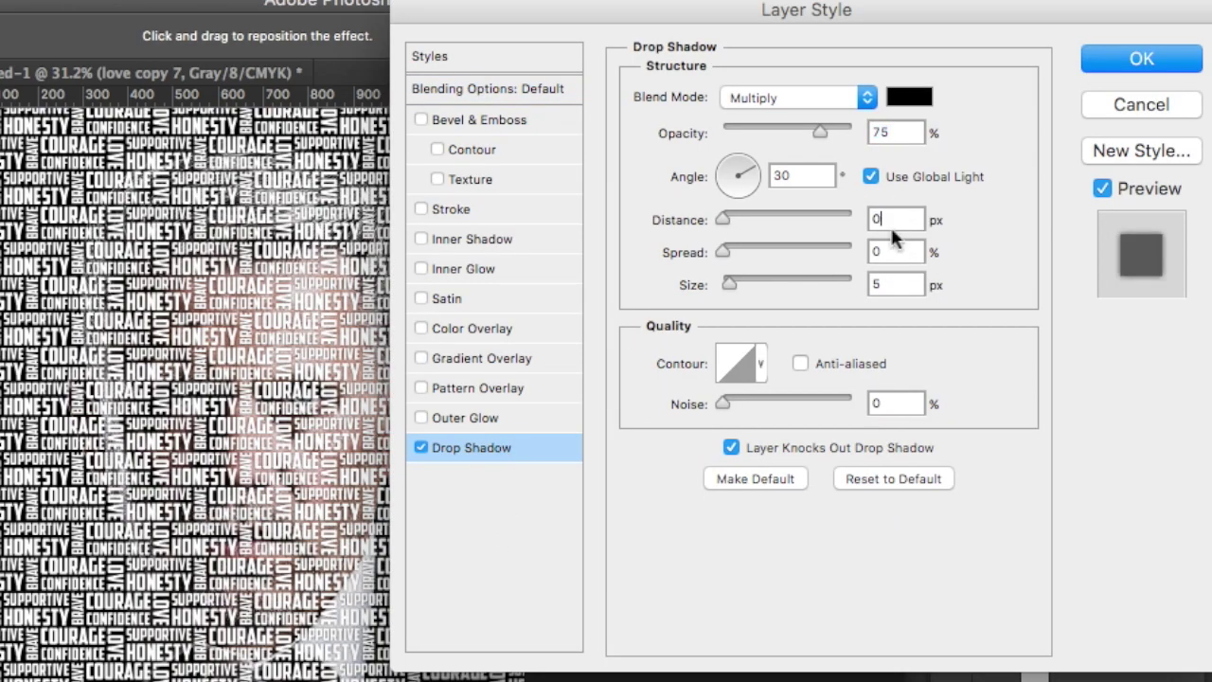
{"action": "double_click", "coordinate": [896, 283]}
{"action": "type", "text": "21"}
{"action": "key", "text": "Return"}
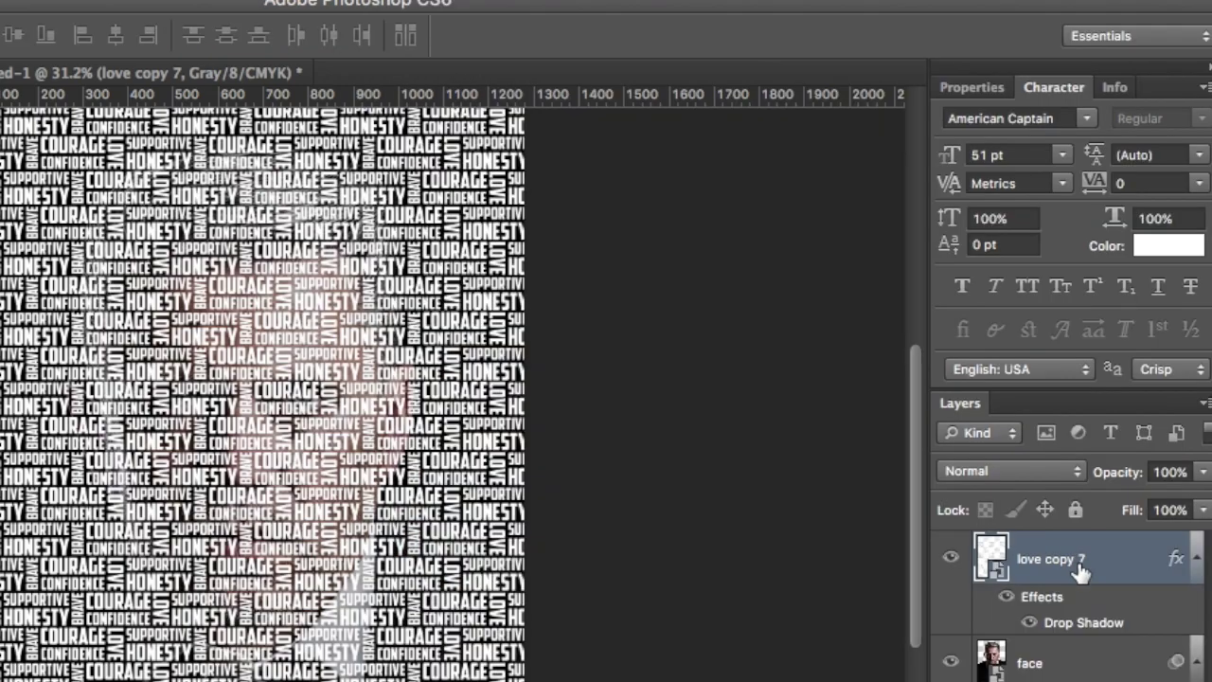
Step: Apply the Displace filter to the word pattern at 10 horizontal and vertical scale, using displacement-map.psd as the map
{"action": "left_click", "coordinate": [148, 17]}
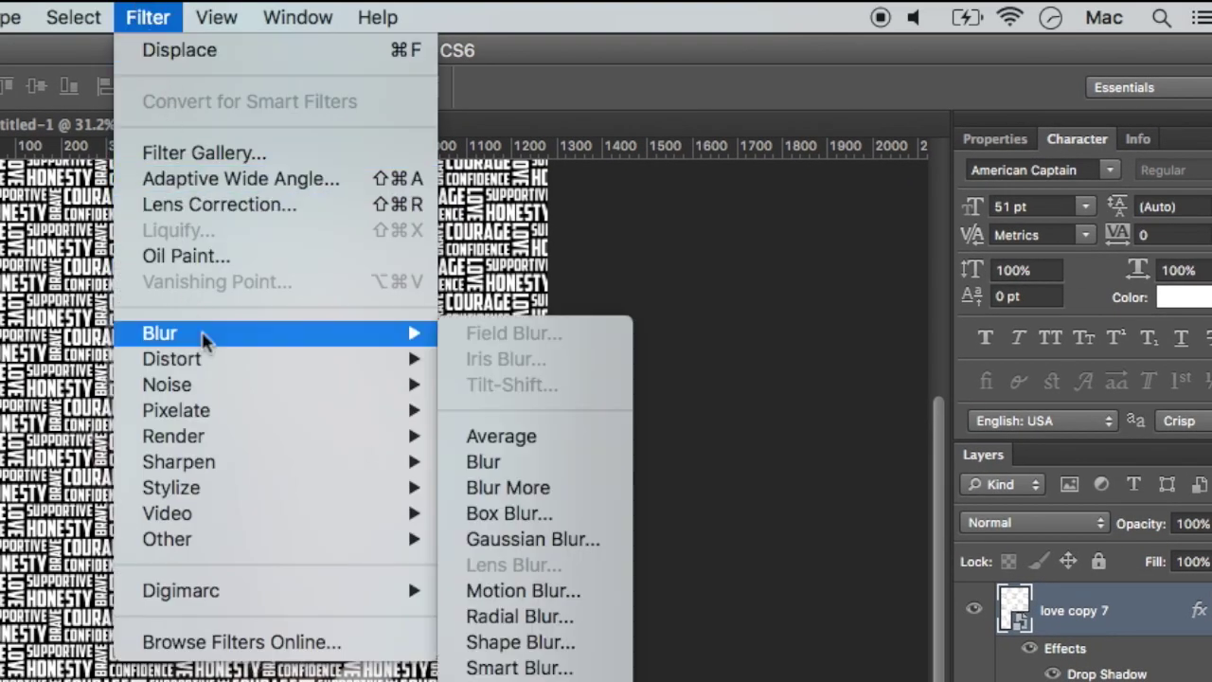
{"action": "mouse_move", "coordinate": [203, 360]}
{"action": "left_click", "coordinate": [516, 360]}
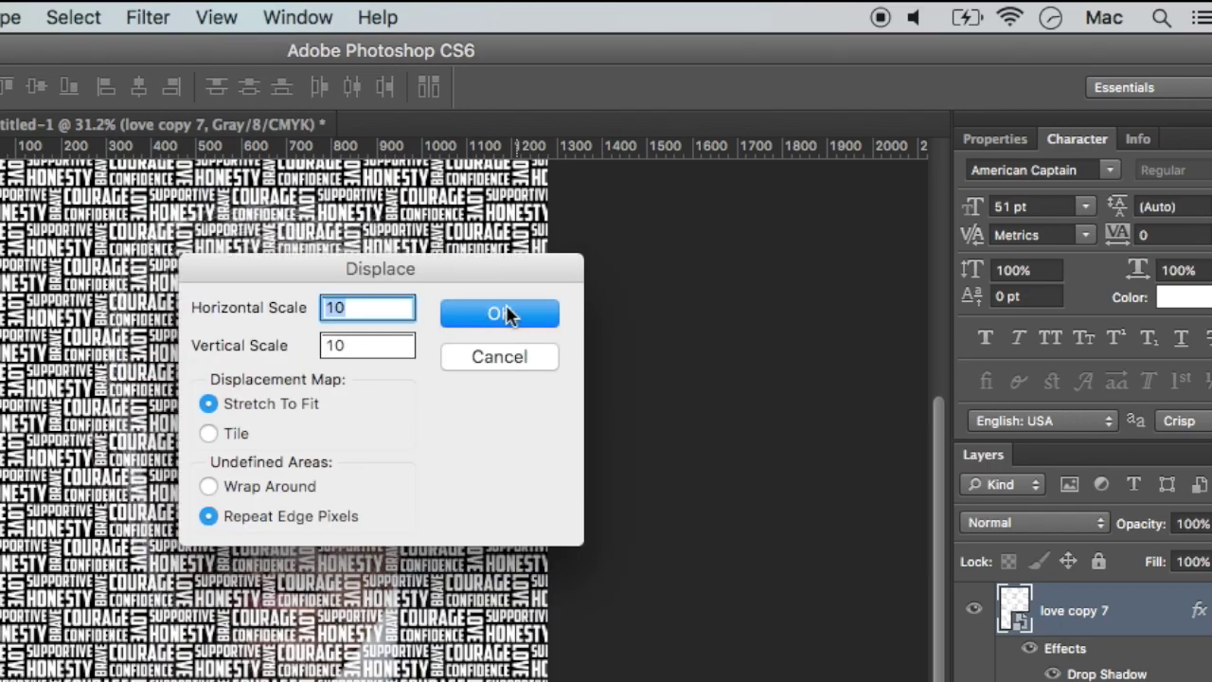
{"action": "left_click", "coordinate": [505, 308]}
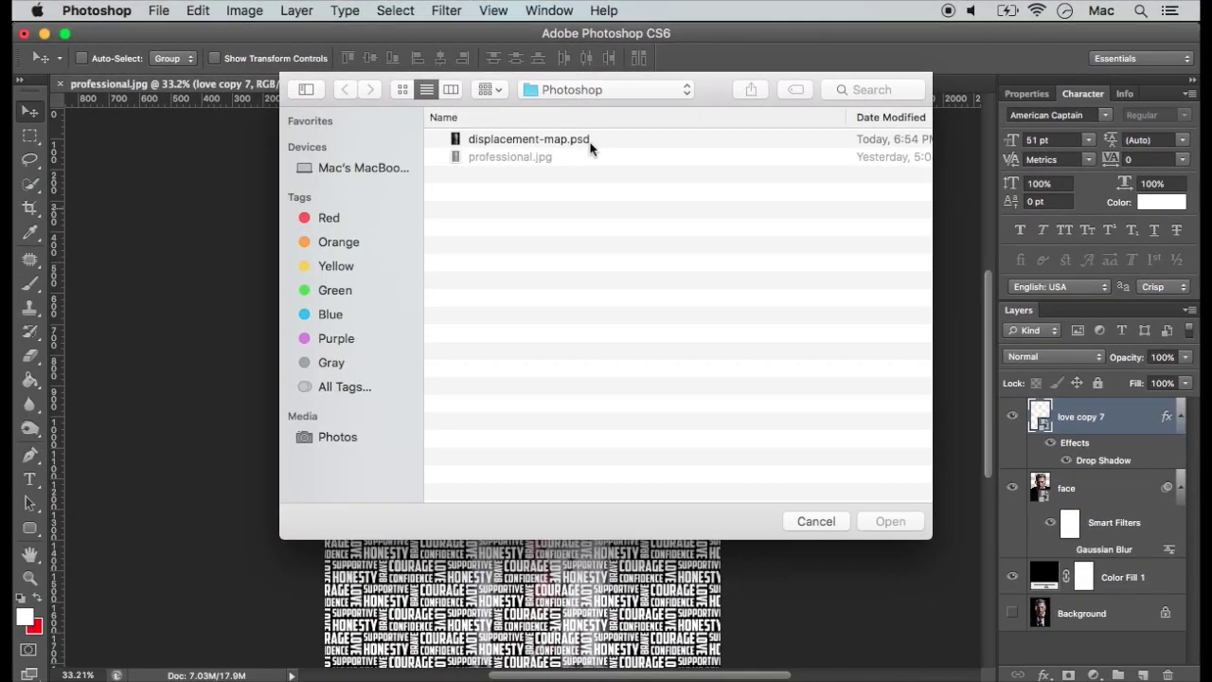
{"action": "left_click", "coordinate": [591, 142]}
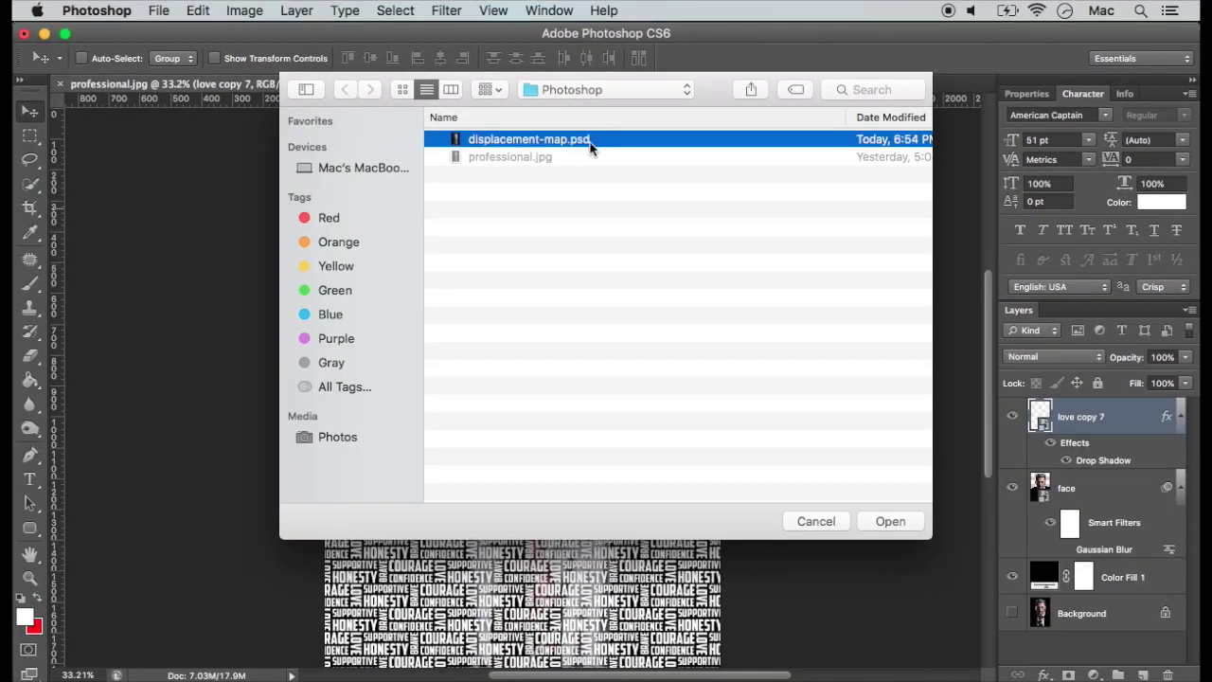
{"action": "left_click", "coordinate": [888, 521]}
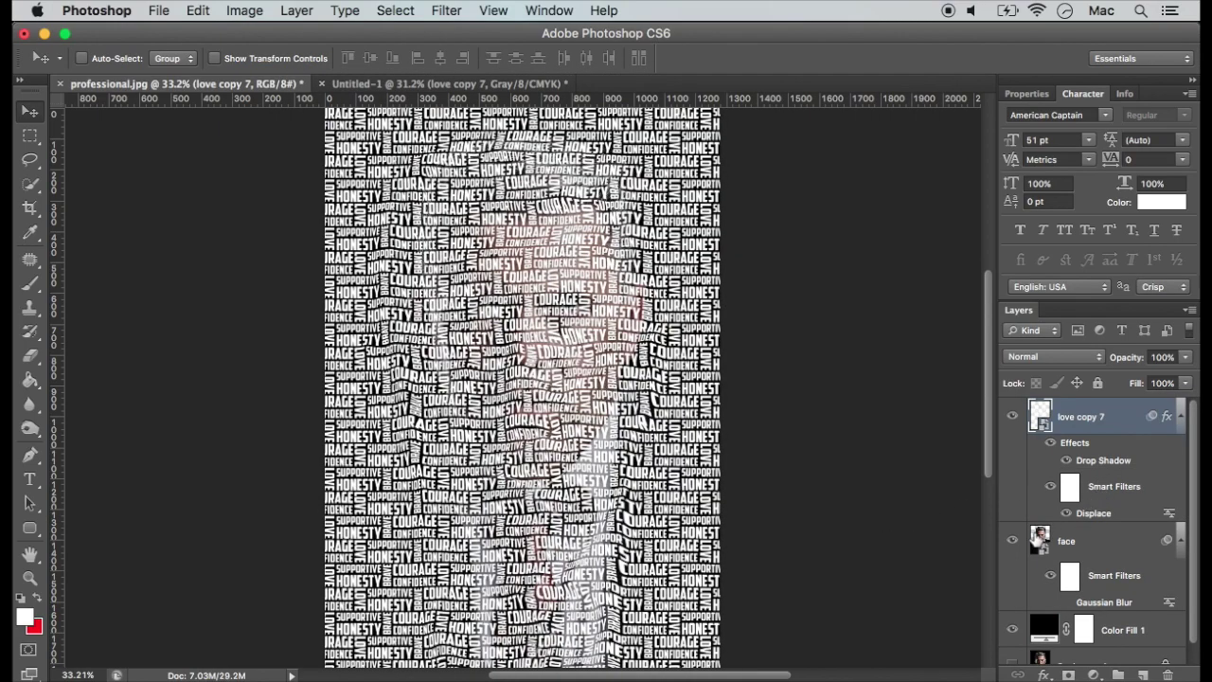
Step: Move the face layer above the word pattern as a clipping mask with the Linear Burn blend mode
{"action": "left_click_drag", "start_coordinate": [1040, 538], "coordinate": [1041, 411]}
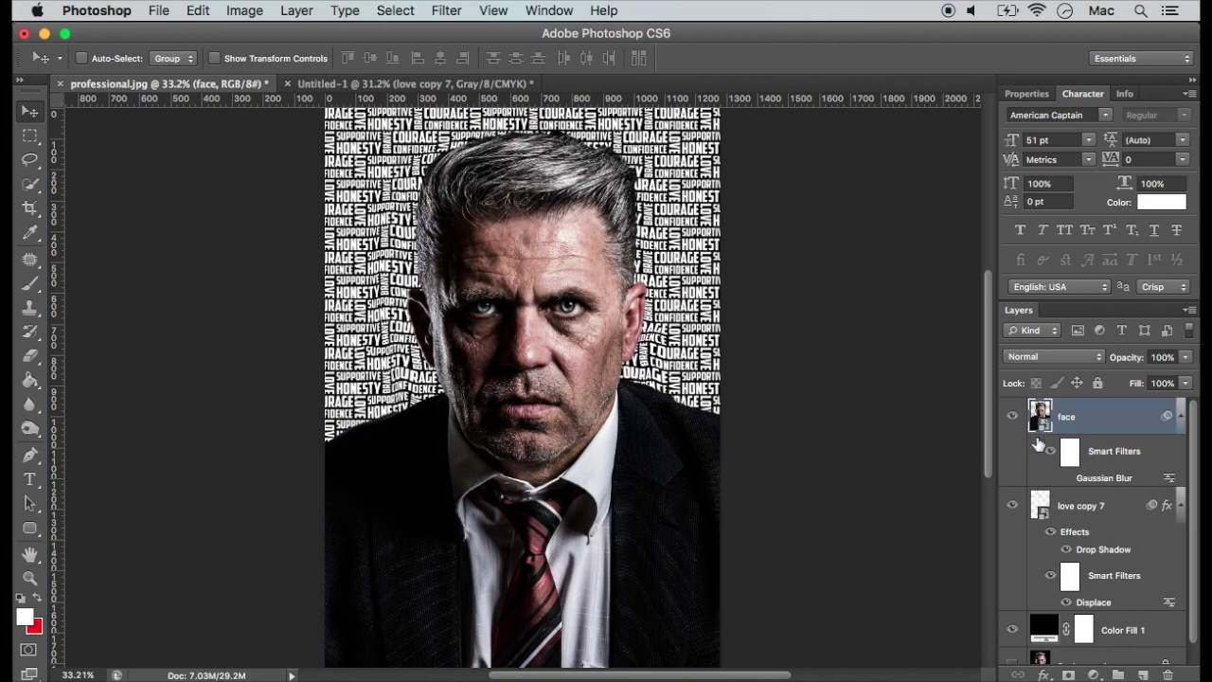
{"action": "left_click", "coordinate": [1033, 481], "text": "alt"}
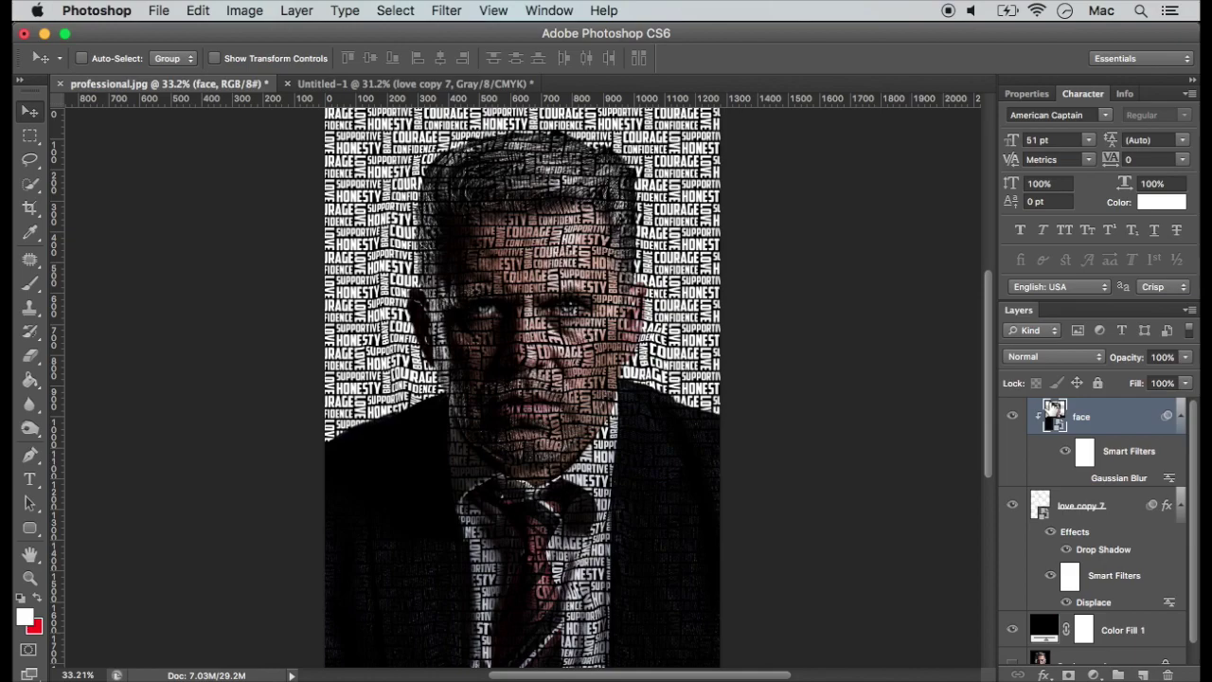
{"action": "left_click", "coordinate": [1079, 357]}
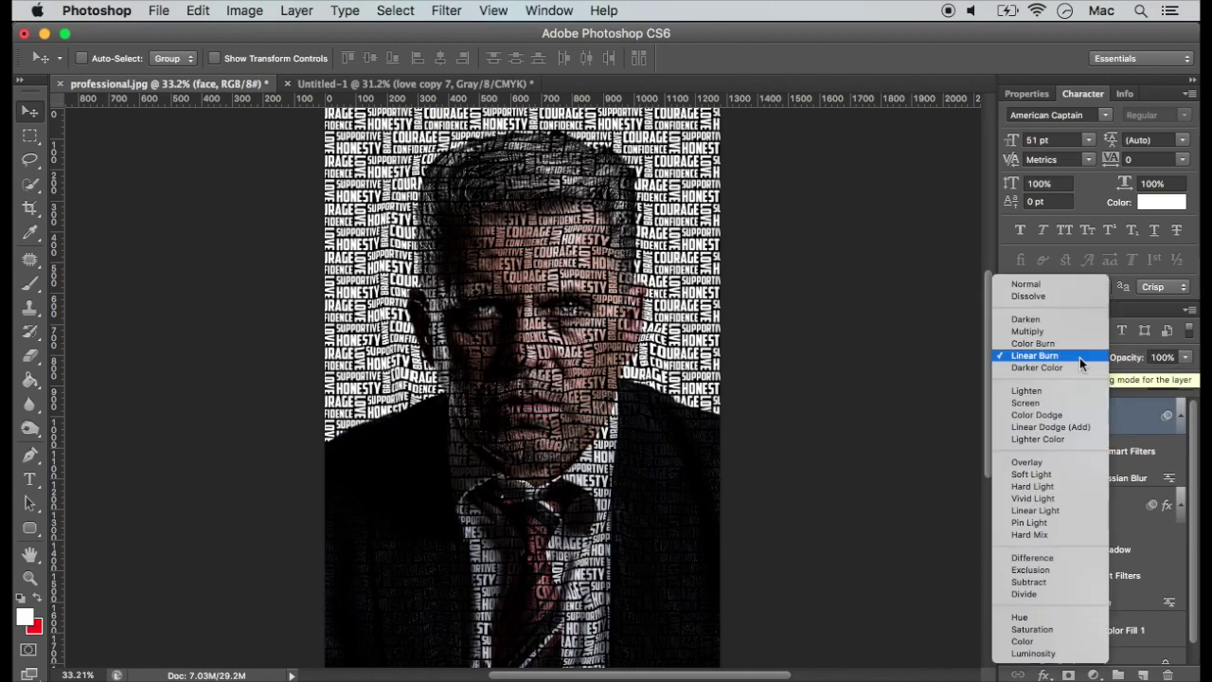
{"action": "left_click", "coordinate": [1079, 357]}
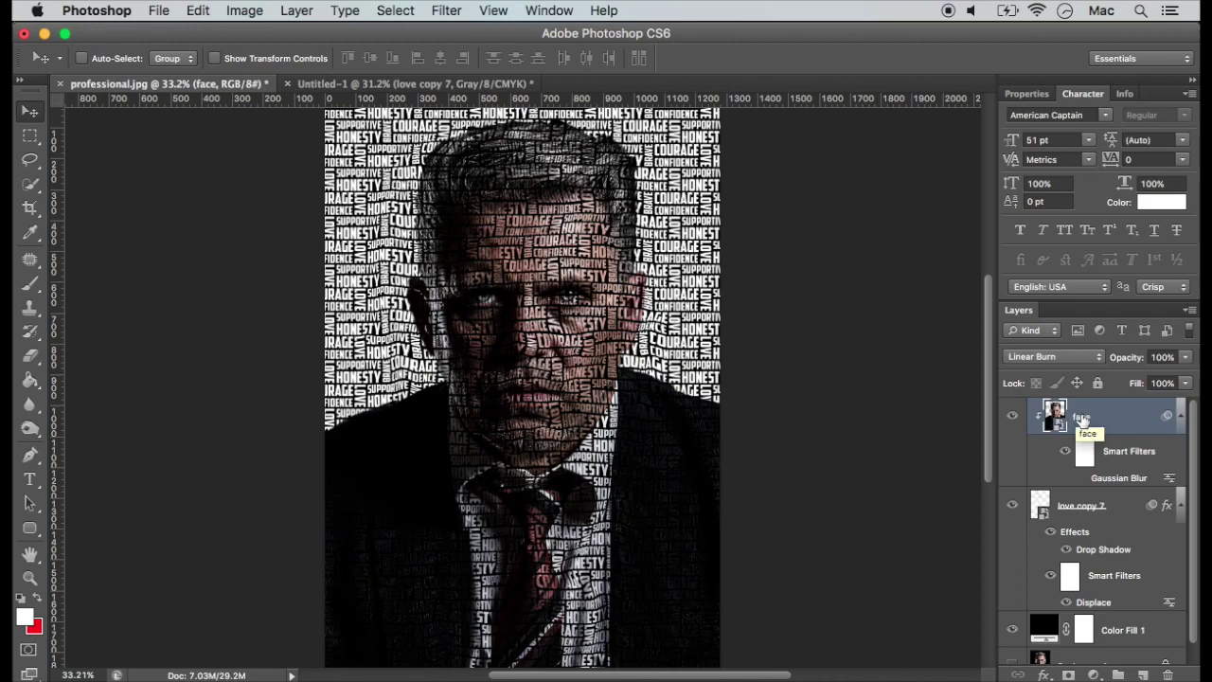
Step: Load the face layer's outline as a selection and use it as a layer mask on the word pattern layer
{"action": "left_click", "coordinate": [1054, 414], "text": "super"}
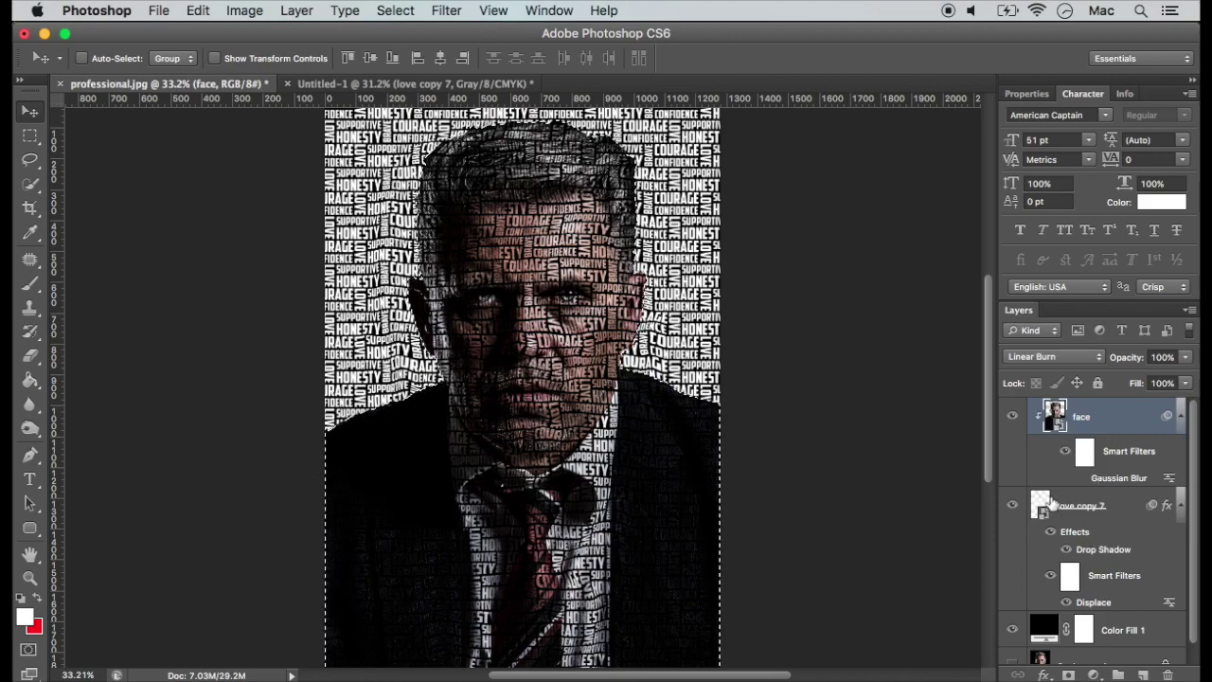
{"action": "left_click", "coordinate": [1082, 519]}
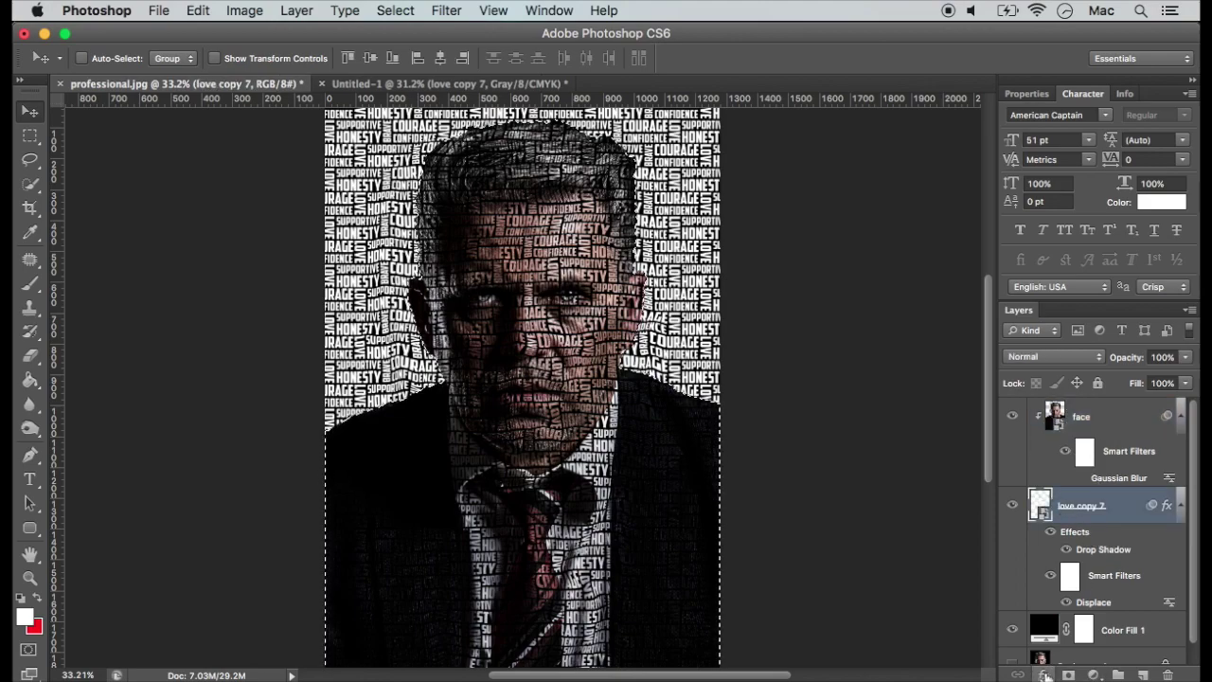
{"action": "left_click", "coordinate": [1068, 675]}
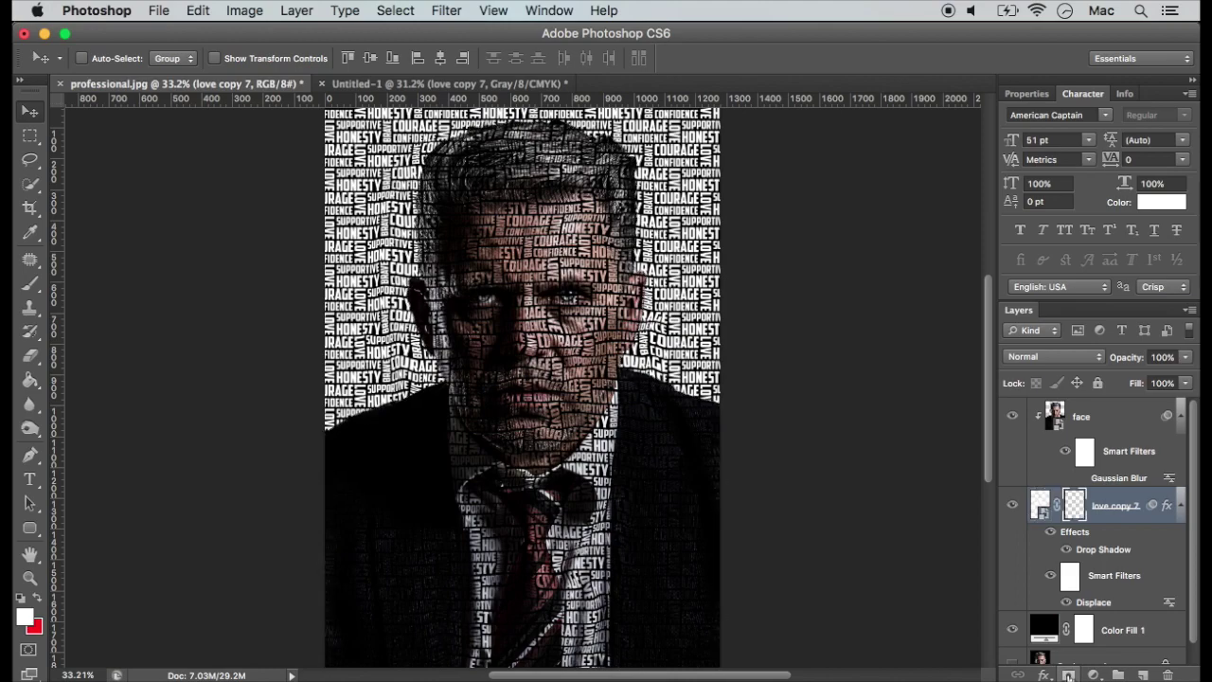
Step: In the face layer's Blend If settings, split the This Layer highlight slider to 175 / 255
{"action": "left_click", "coordinate": [1109, 421]}
{"action": "right_click", "coordinate": [1116, 413]}
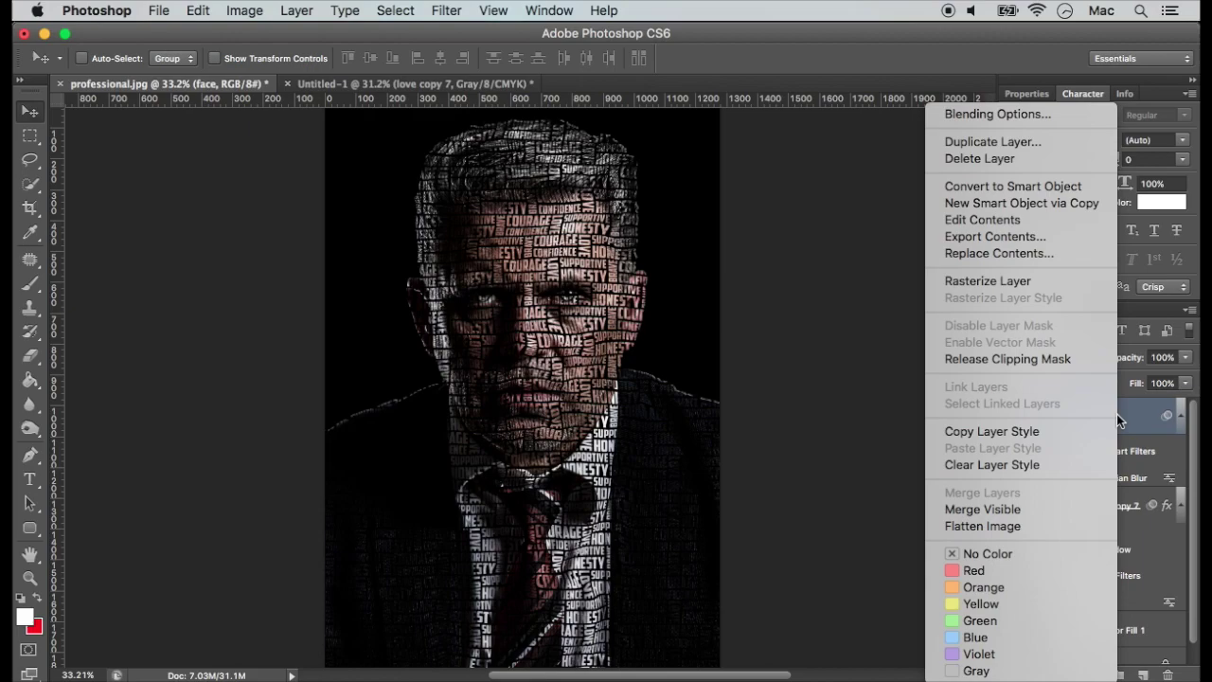
{"action": "left_click", "coordinate": [1052, 114]}
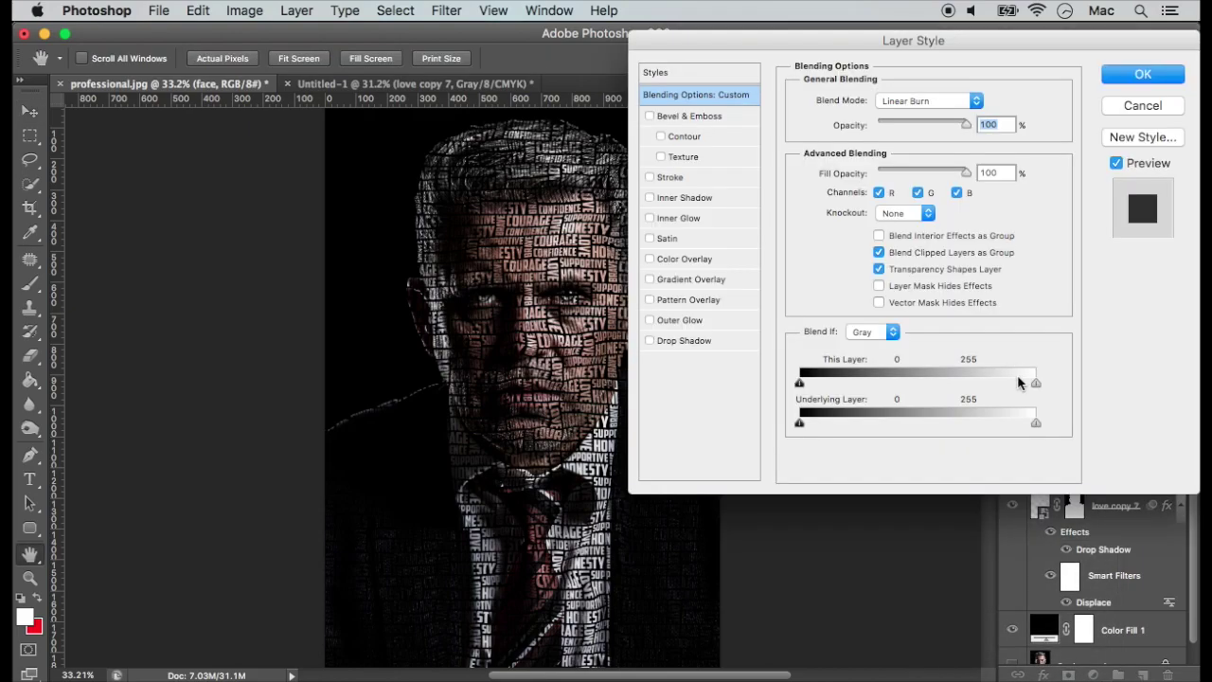
{"action": "left_click_drag", "start_coordinate": [1036, 385], "coordinate": [959, 382]}
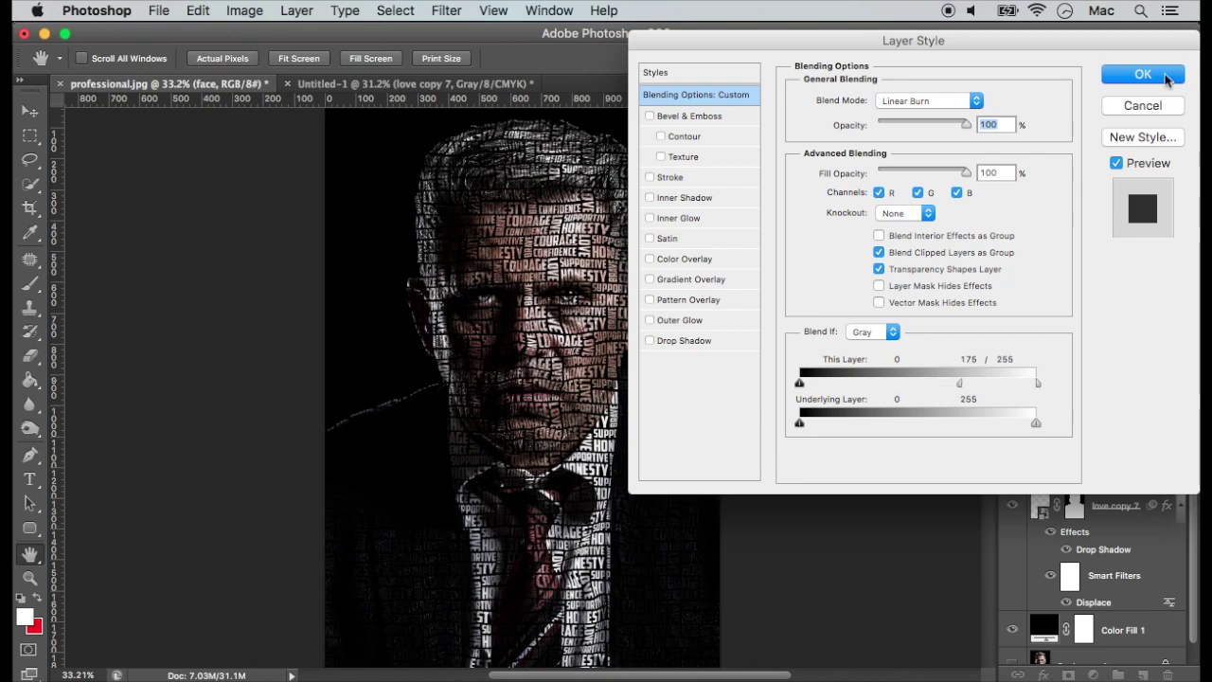
{"action": "left_click", "coordinate": [1143, 75]}
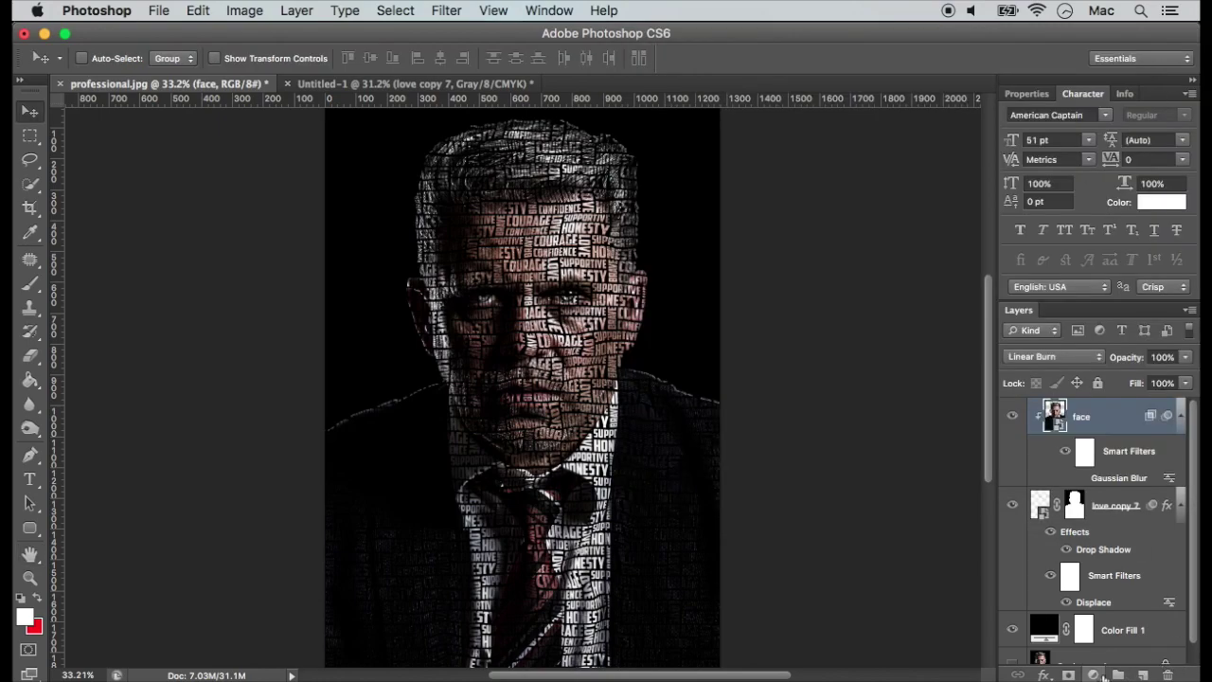
Step: Add a Black & White adjustment layer and a Hue/Saturation adjustment layer above the face layer
{"action": "left_click", "coordinate": [1093, 674]}
{"action": "left_click", "coordinate": [1147, 535]}
{"action": "left_click", "coordinate": [1094, 674]}
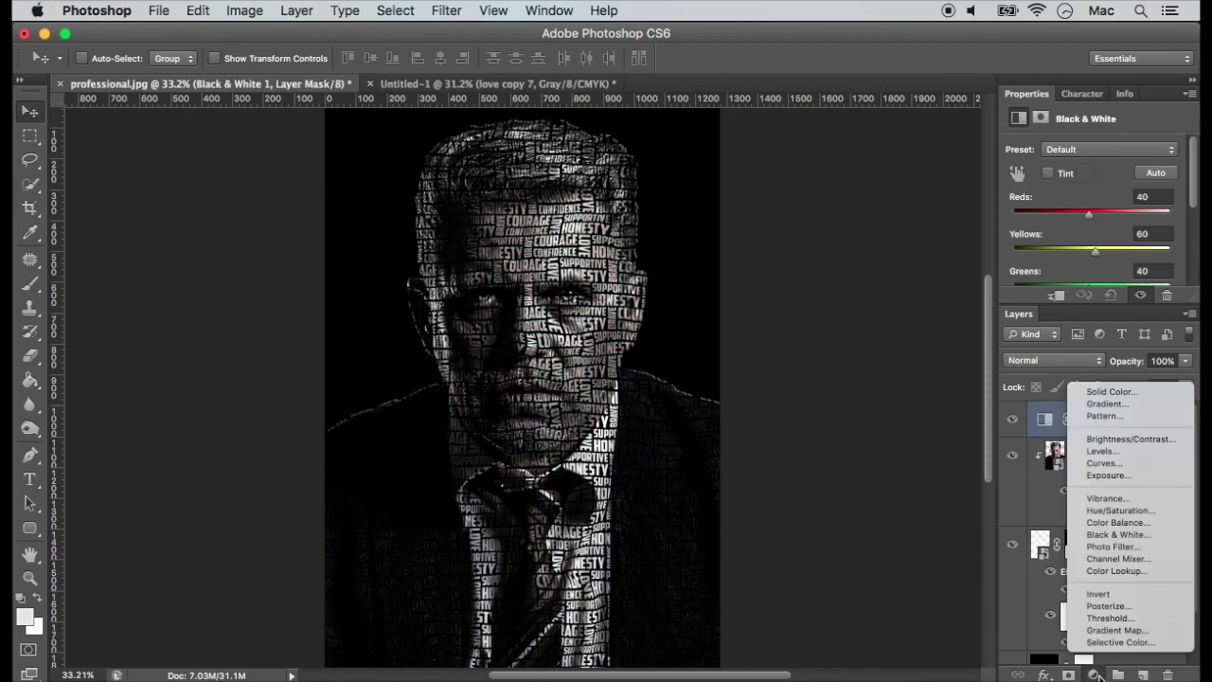
{"action": "left_click", "coordinate": [1167, 518]}
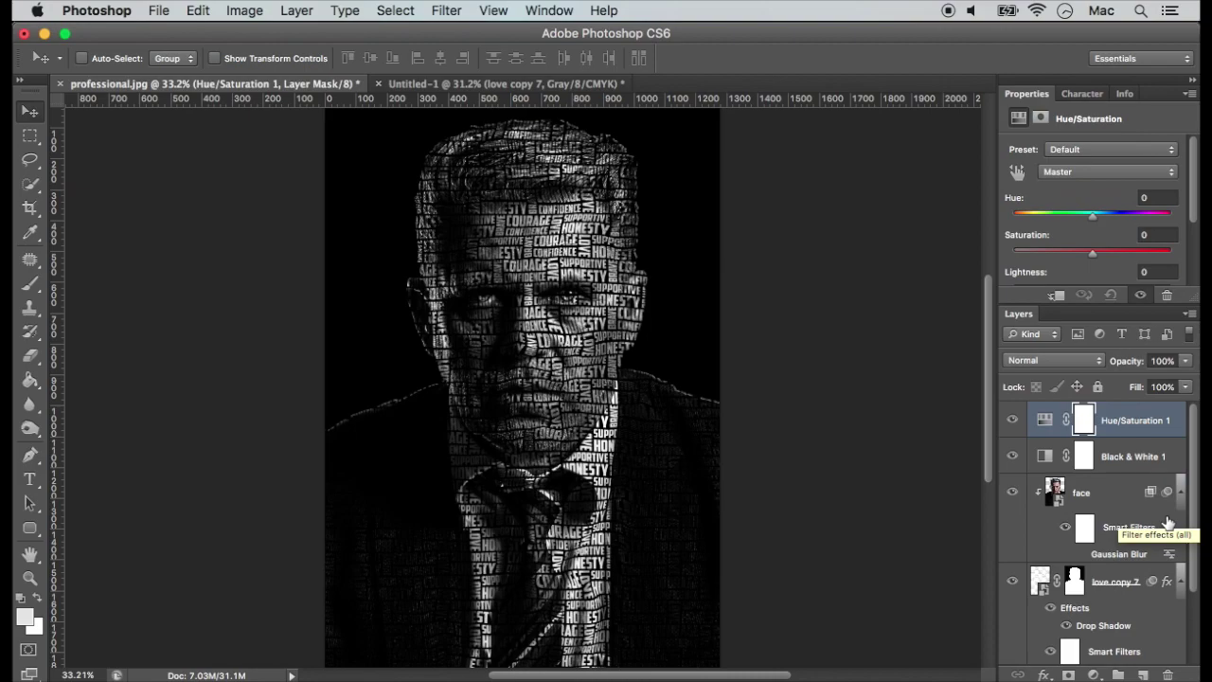